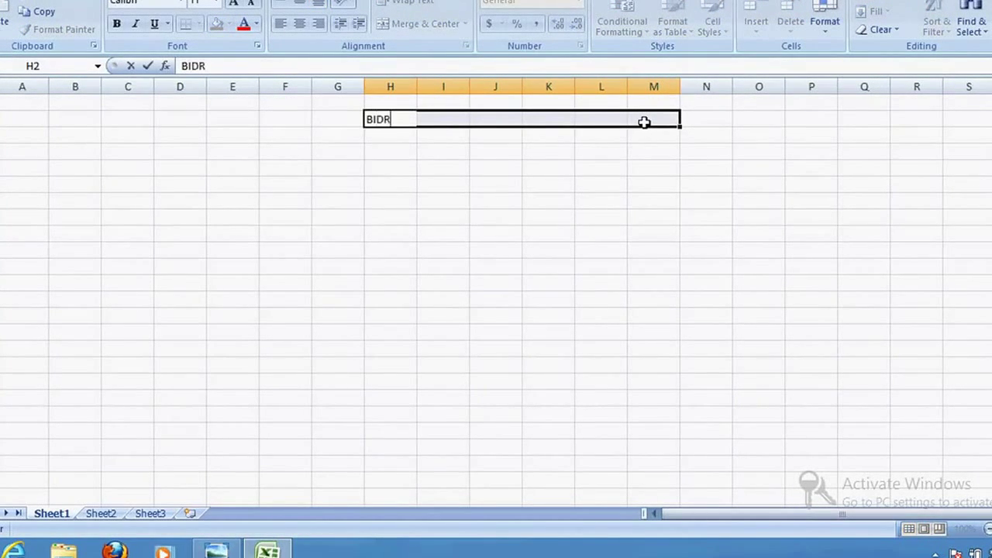
- Enter the title BIDAR KIRANA STORE in cell H2 and format its text bold with an enlarged font
text(K)
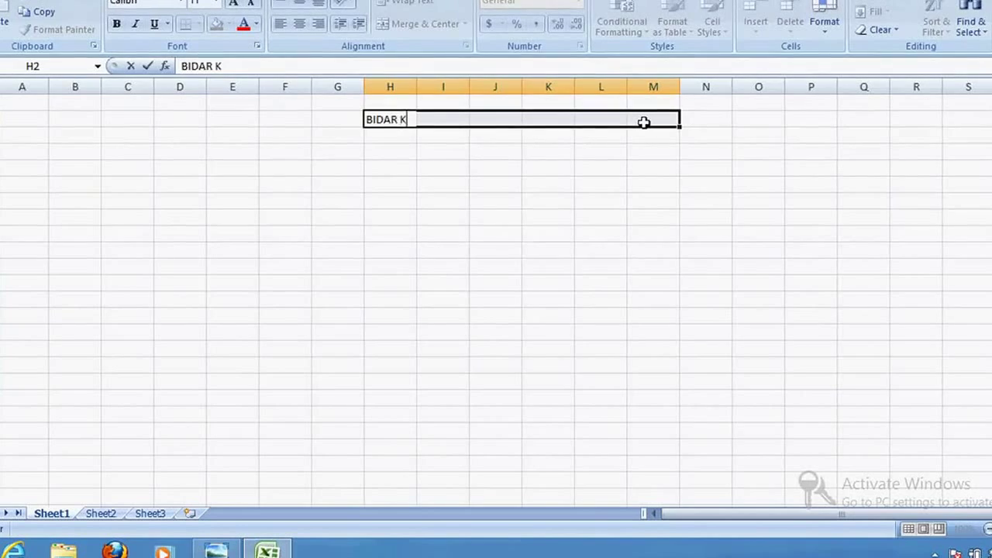
text(IRANA STORE)
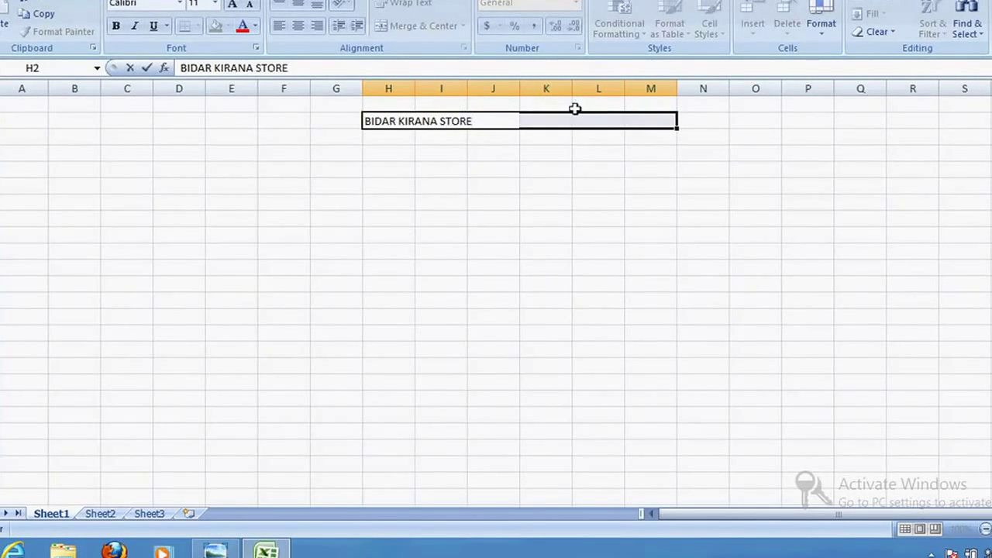
drag(418, 109, 365, 118)
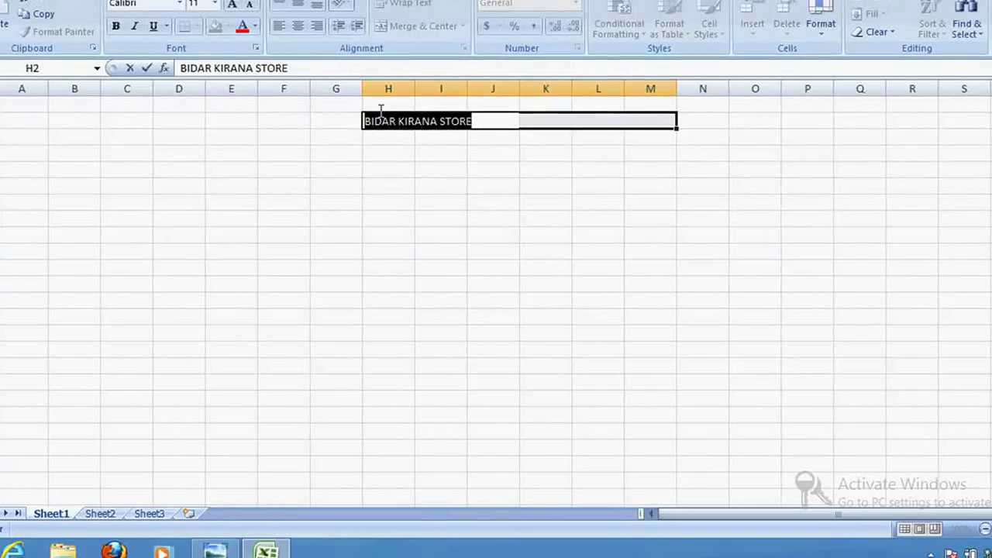
click(116, 27)
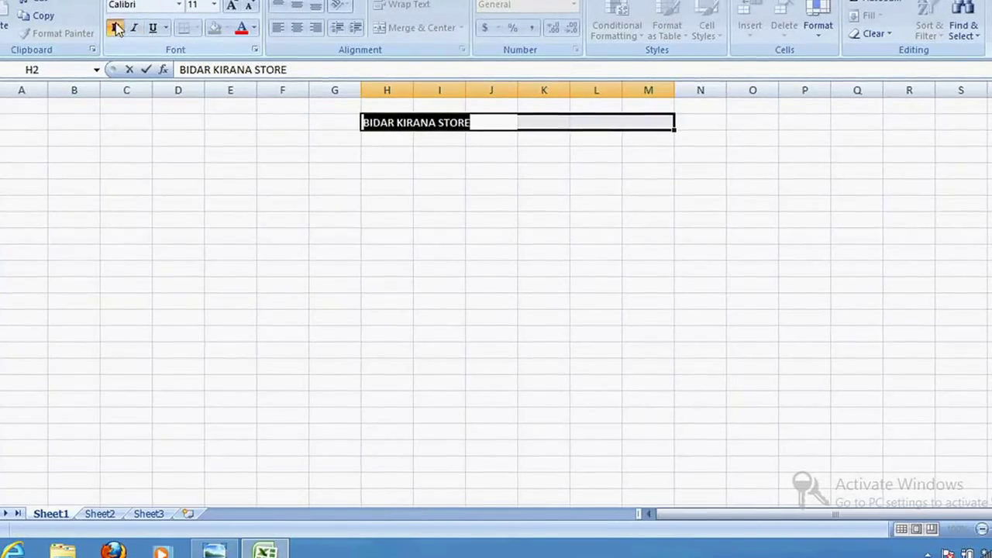
click(231, 6)
click(232, 6)
click(232, 6)
click(231, 6)
click(232, 6)
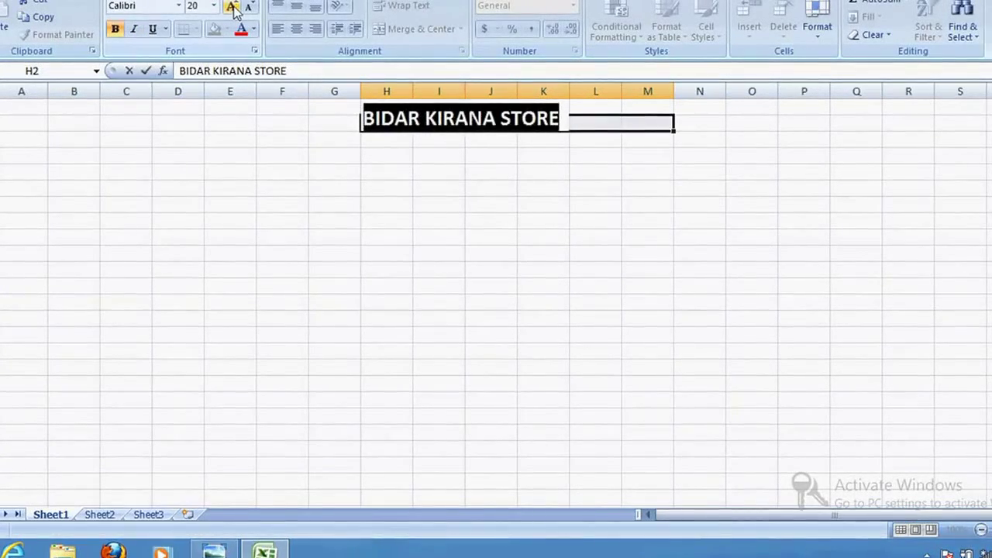
click(232, 6)
click(727, 175)
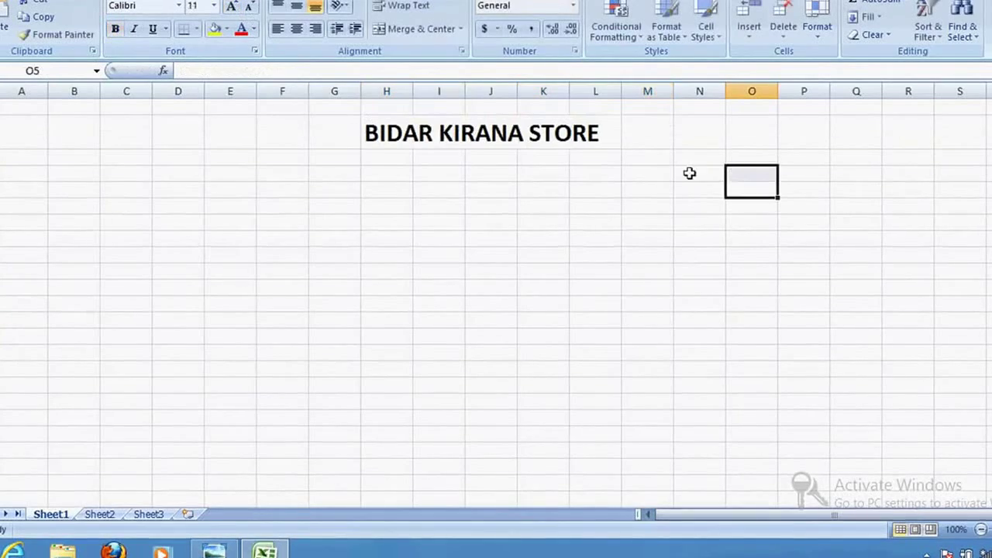
- Fill the title cells H2 to L2 with the standard orange color
click(605, 138)
drag(605, 137, 380, 133)
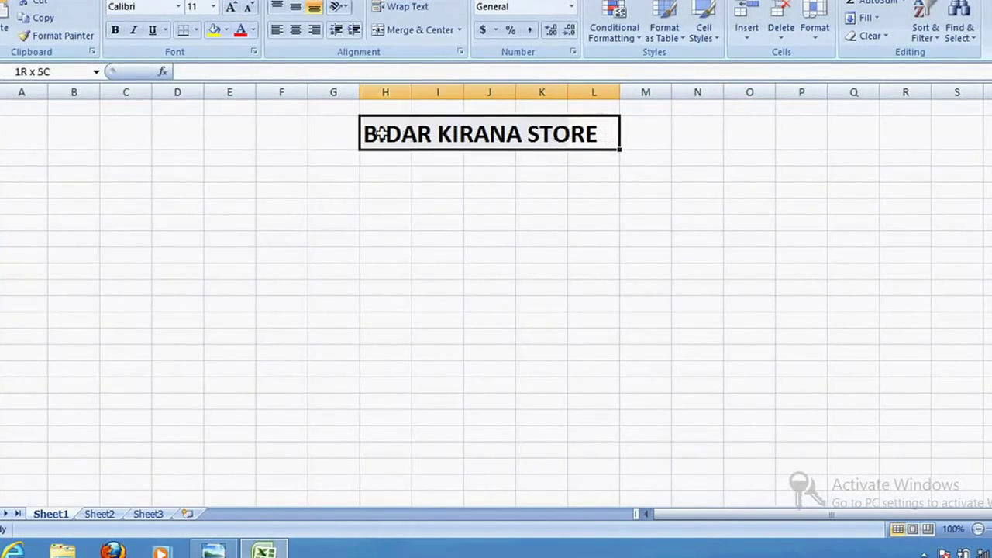
click(225, 30)
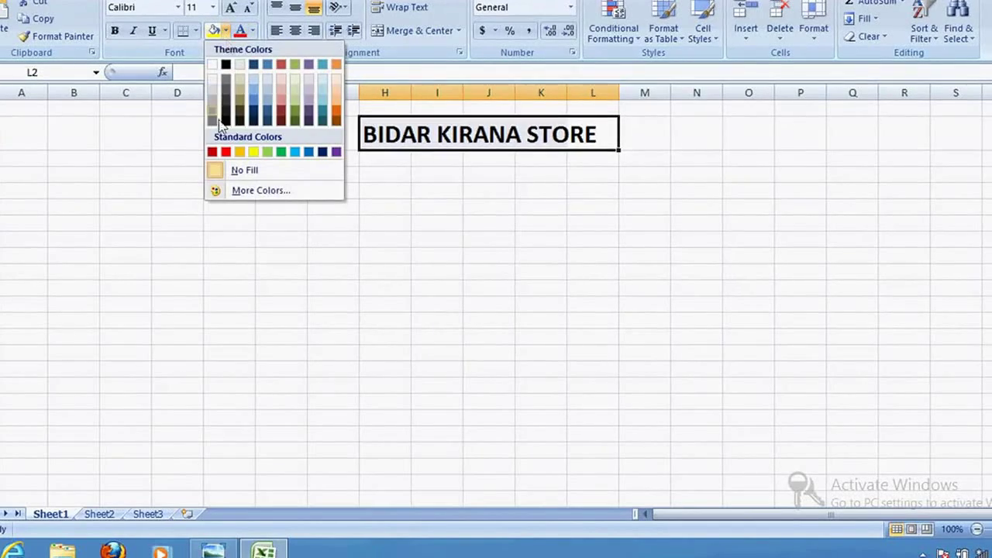
click(246, 152)
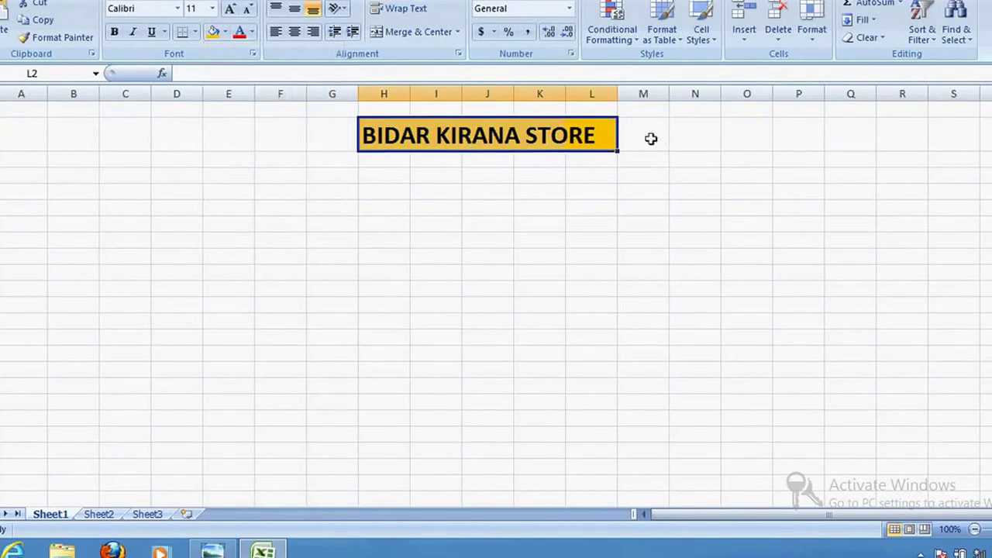
click(626, 140)
click(496, 182)
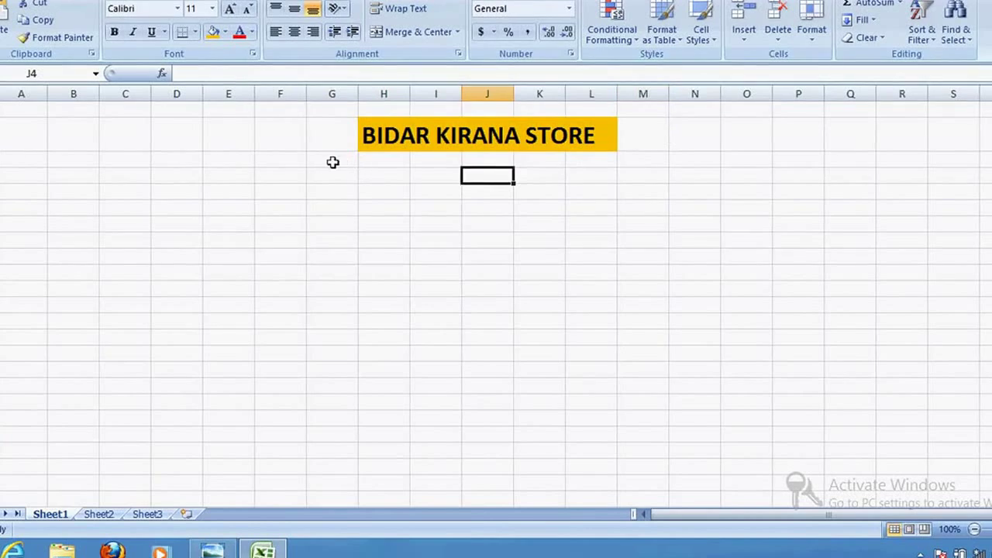
drag(332, 160, 678, 164)
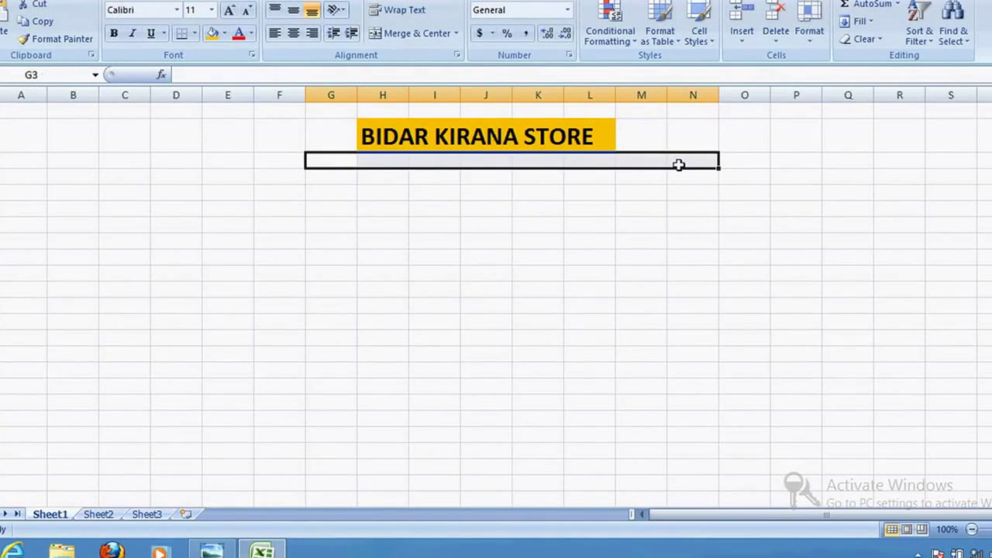
double_click(323, 158)
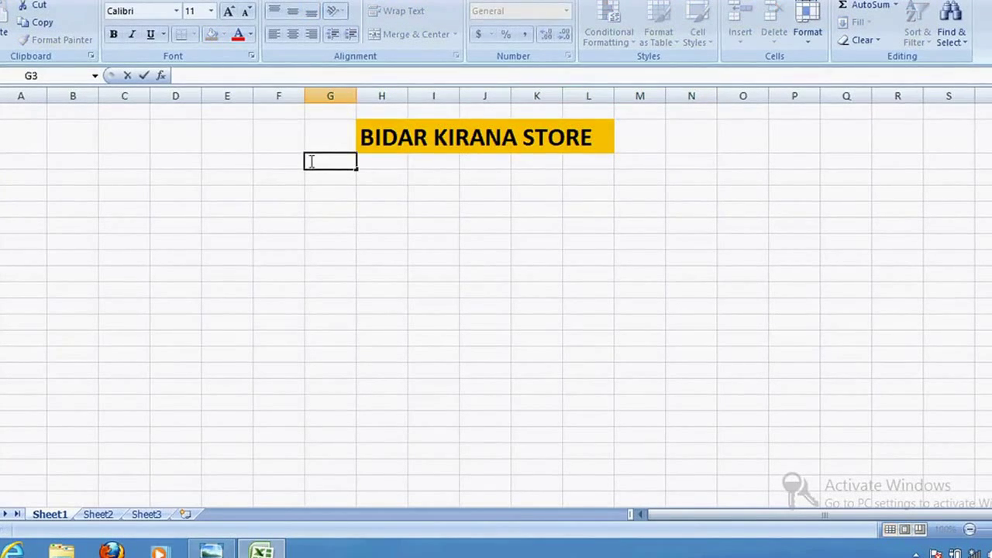
click(422, 158)
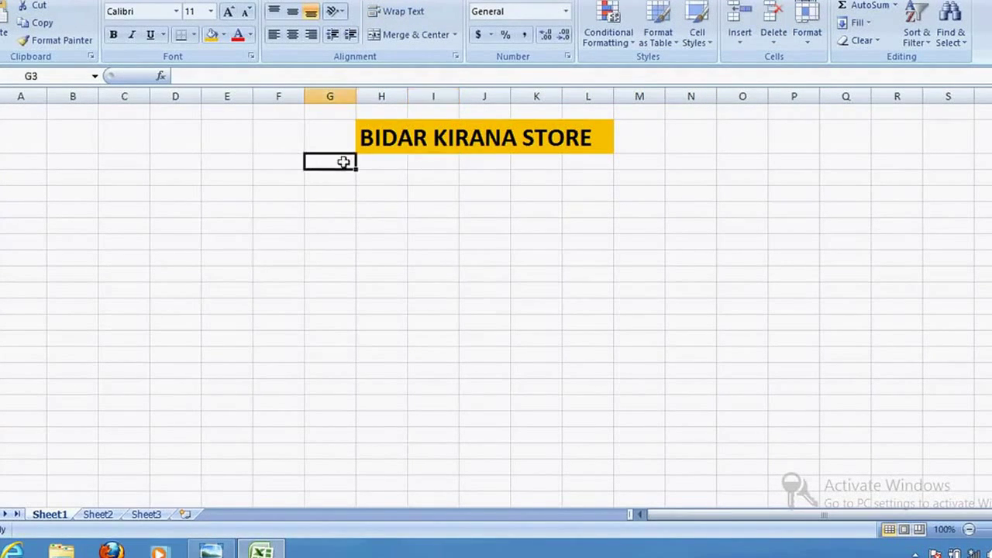
- Enter the store's full address in cell G3, directly below the title
drag(339, 162, 619, 159)
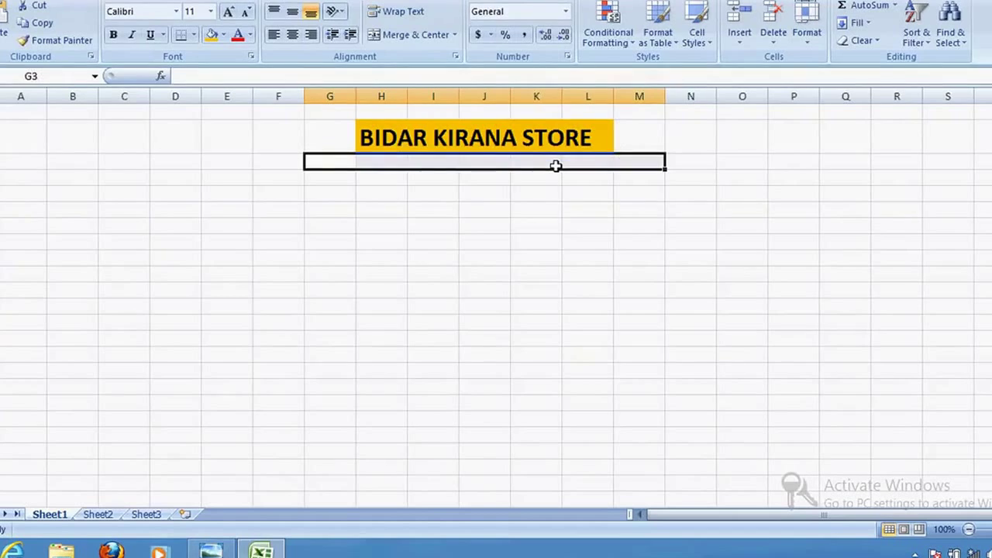
text(MAILOOR CROSS)
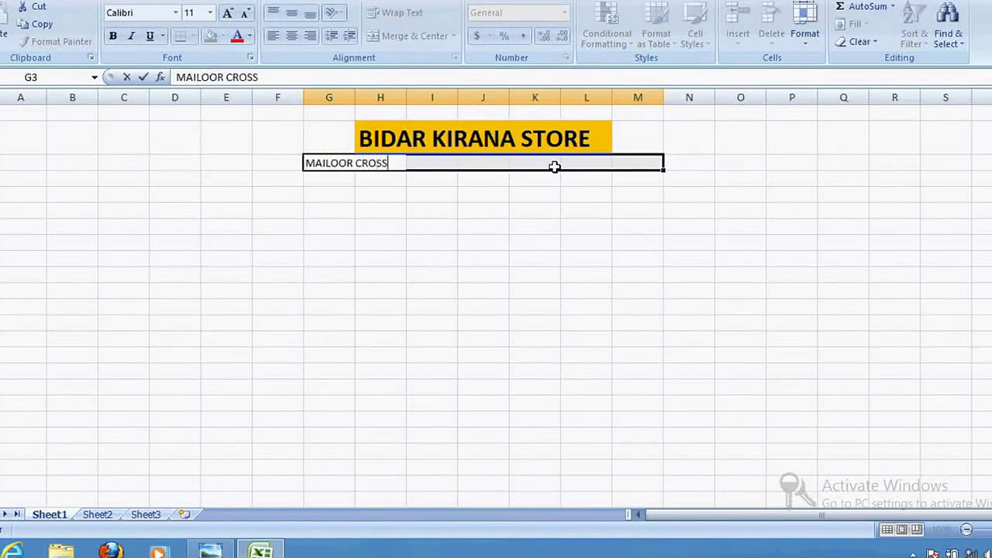
text( , OPP)
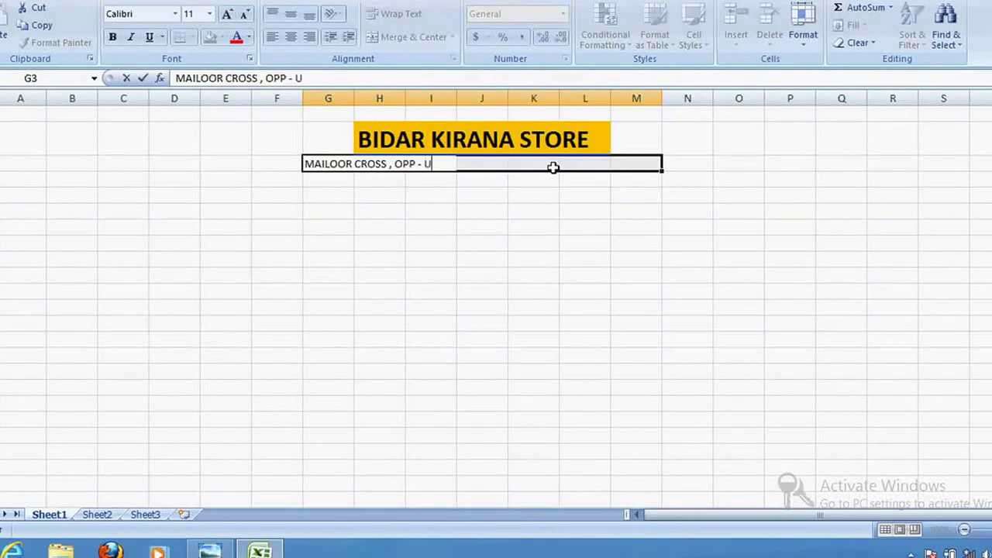
text( - UDUPI H)
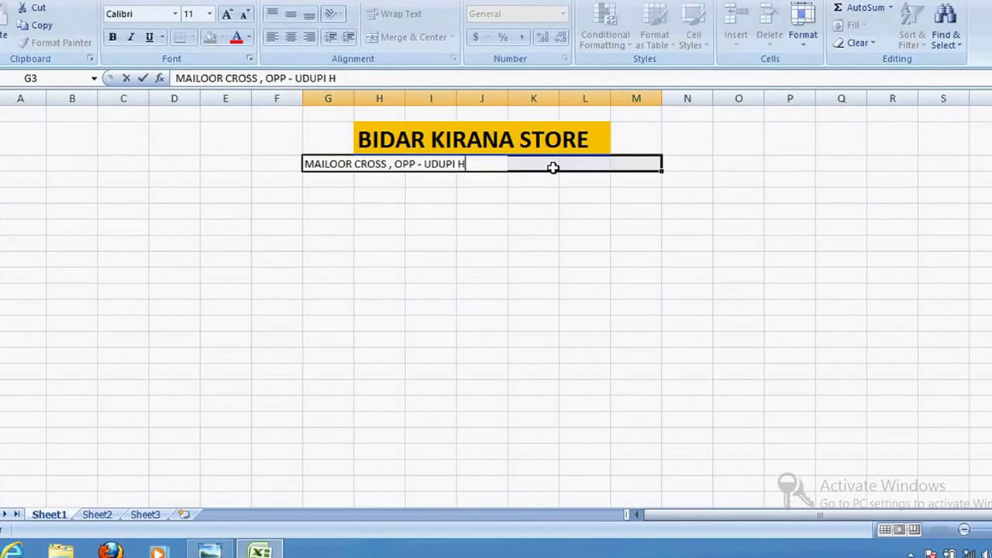
text(OTEL , )
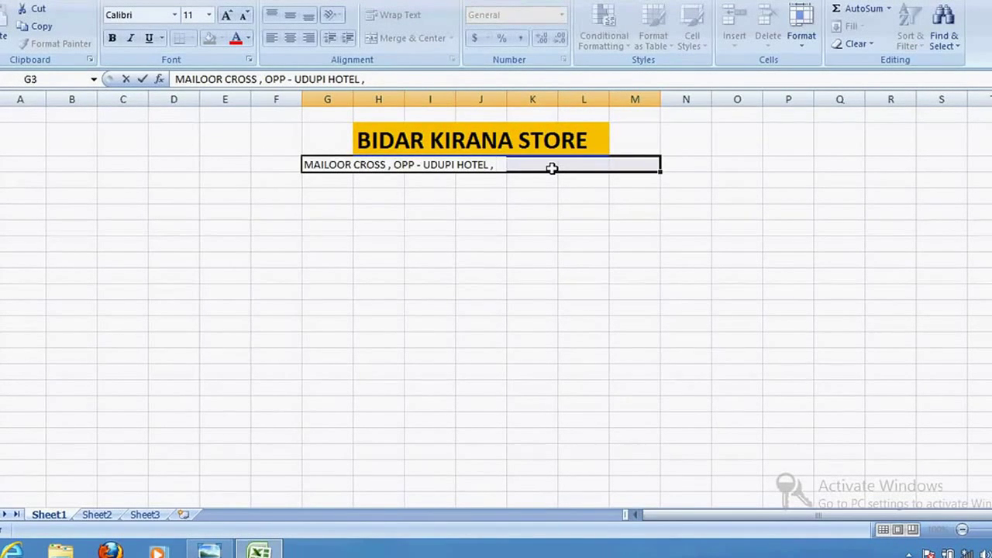
text(2ND STAGE)
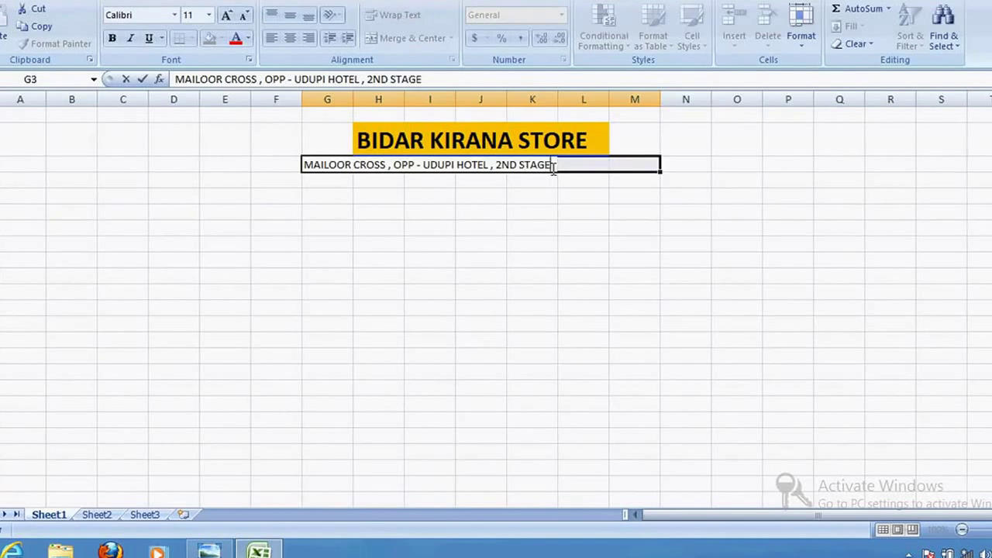
text( , BIDAR ,)
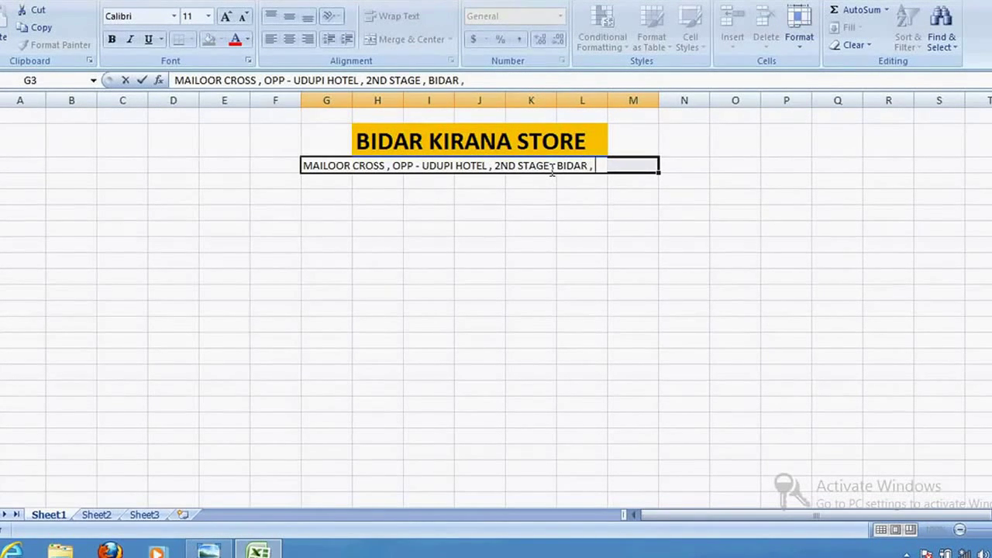
text( KARNATAKA)
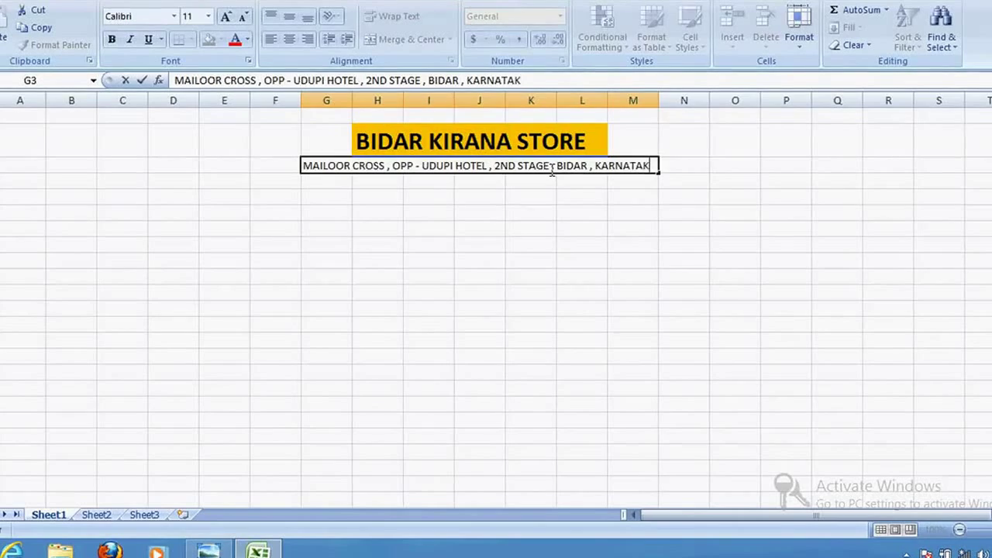
click(740, 202)
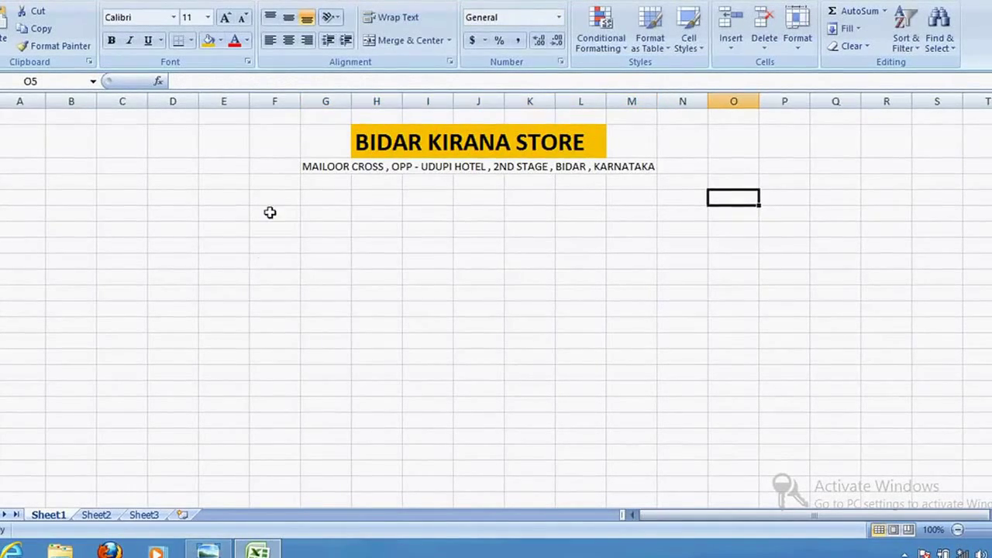
- Format the address row from F3 to N3 as bold, font size 12, with a light green fill
drag(283, 166, 685, 167)
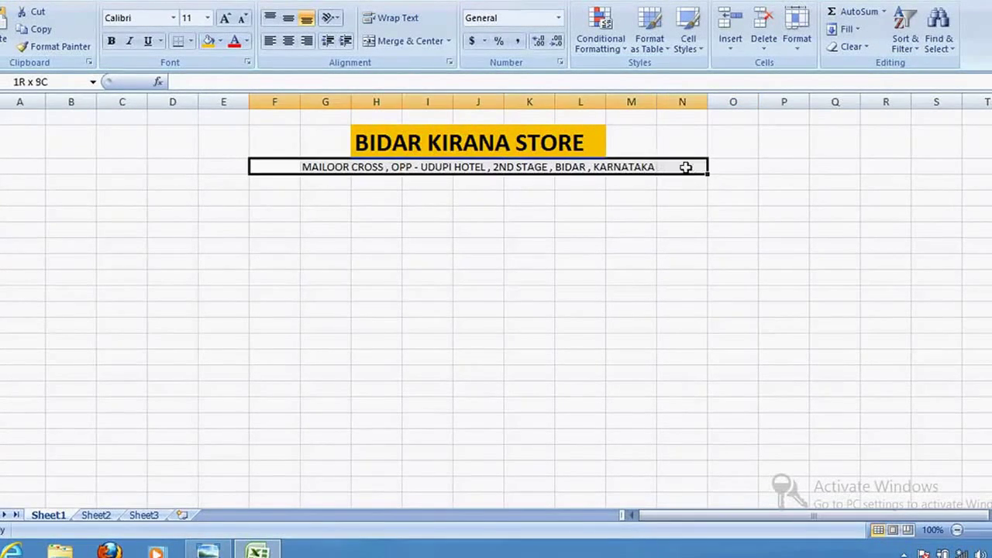
click(111, 40)
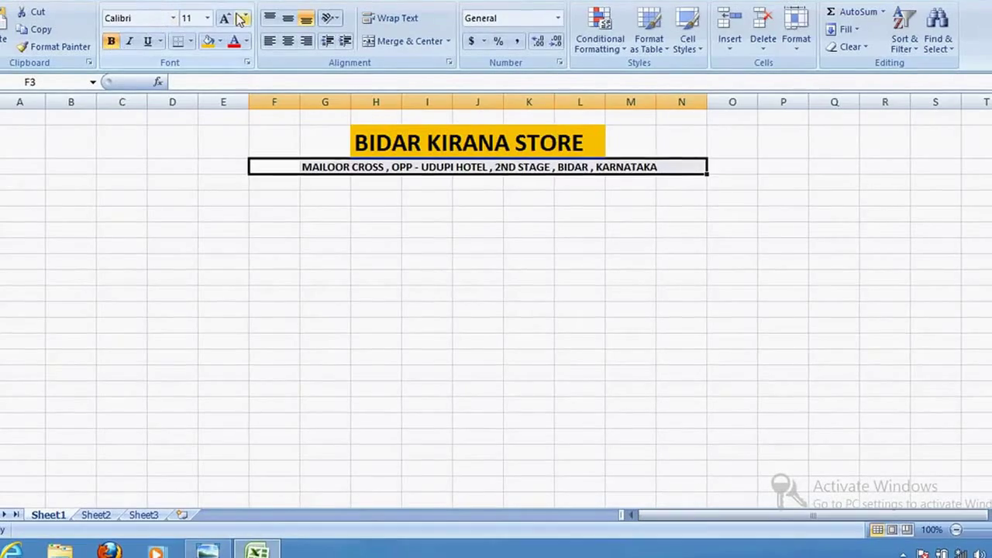
click(224, 17)
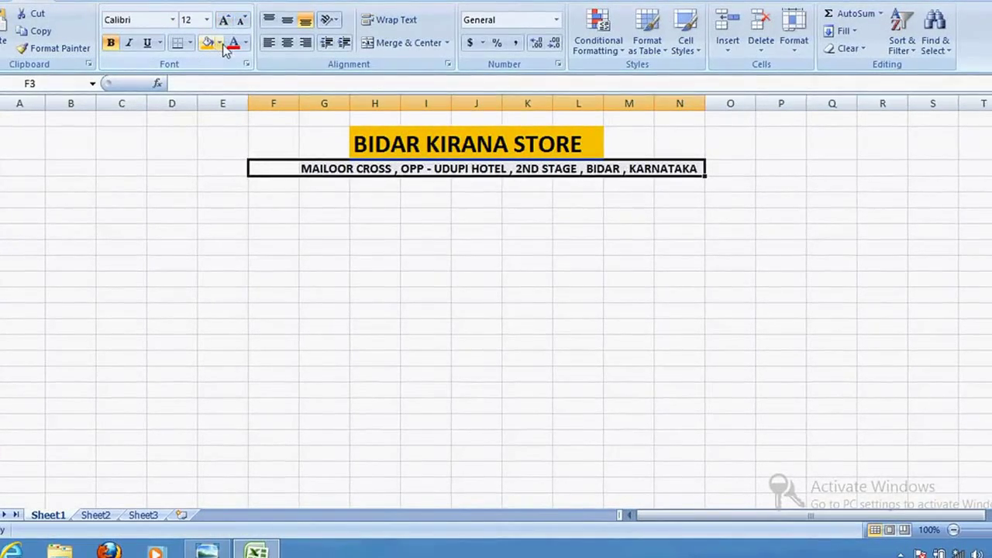
click(220, 42)
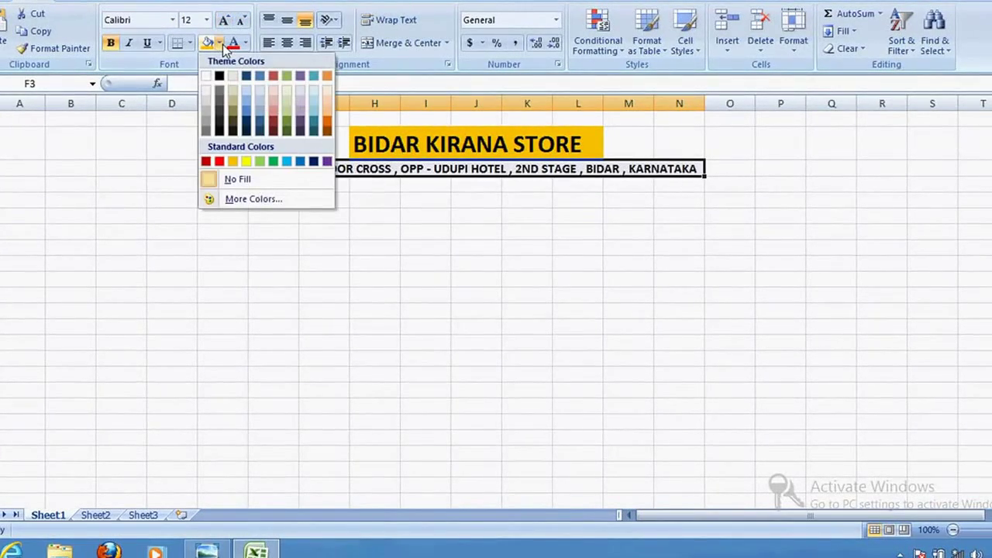
click(259, 160)
click(729, 179)
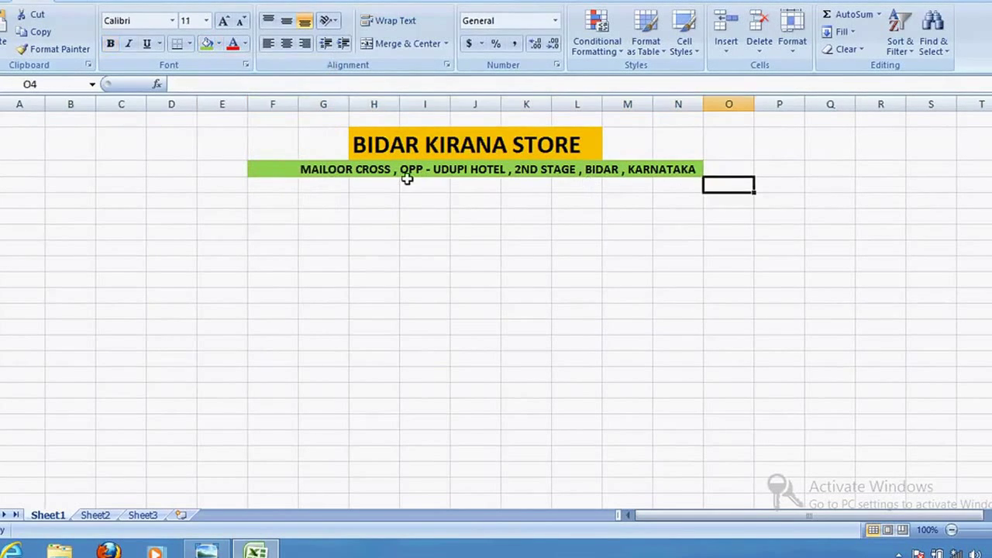
- Enter the column headings SL.NO in cell B5 and PARTICULARS in cell E5
click(357, 219)
click(62, 203)
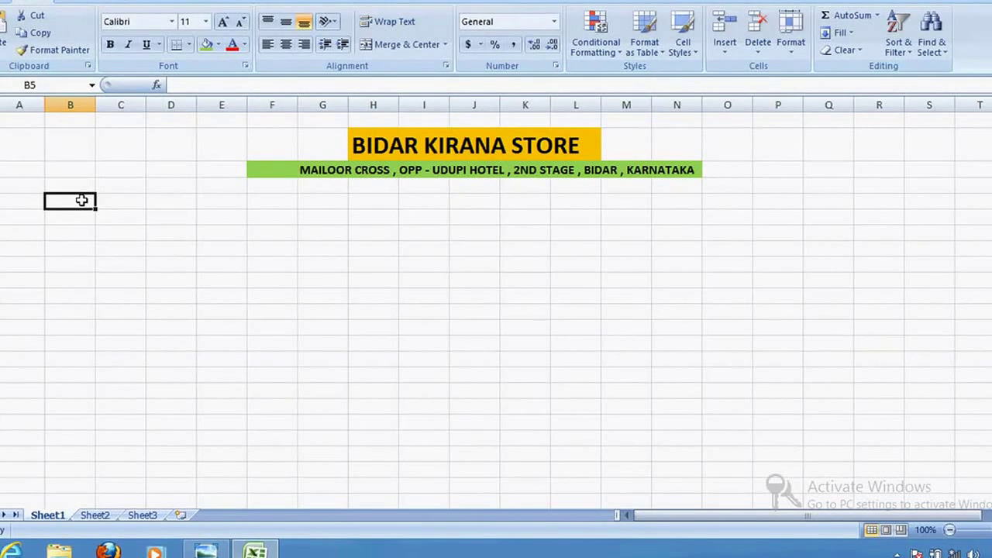
text(SL.)
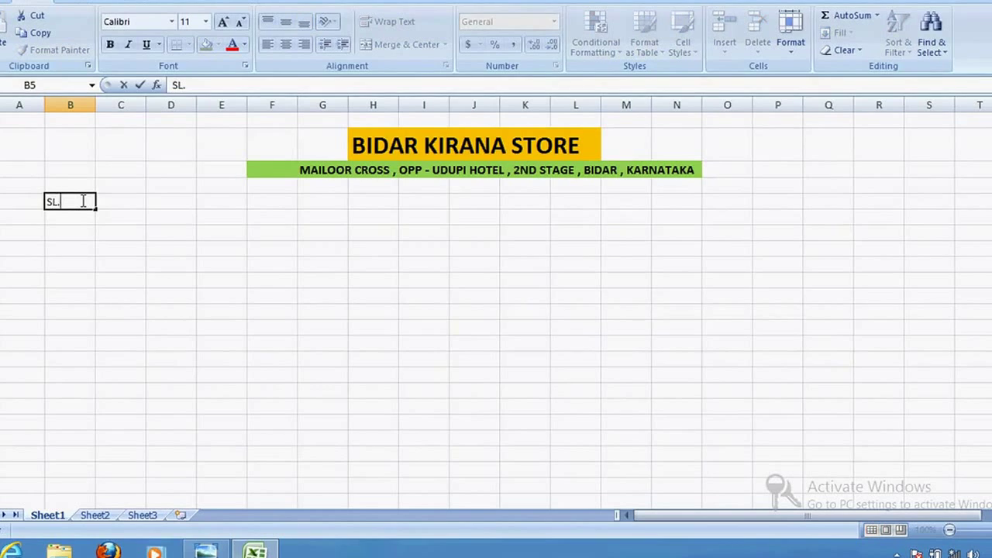
text(NO)
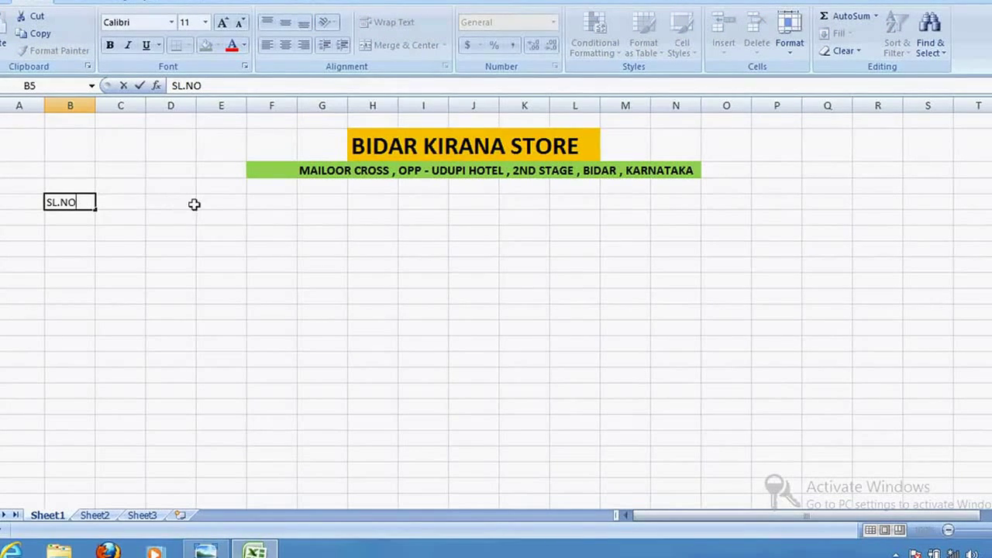
click(212, 201)
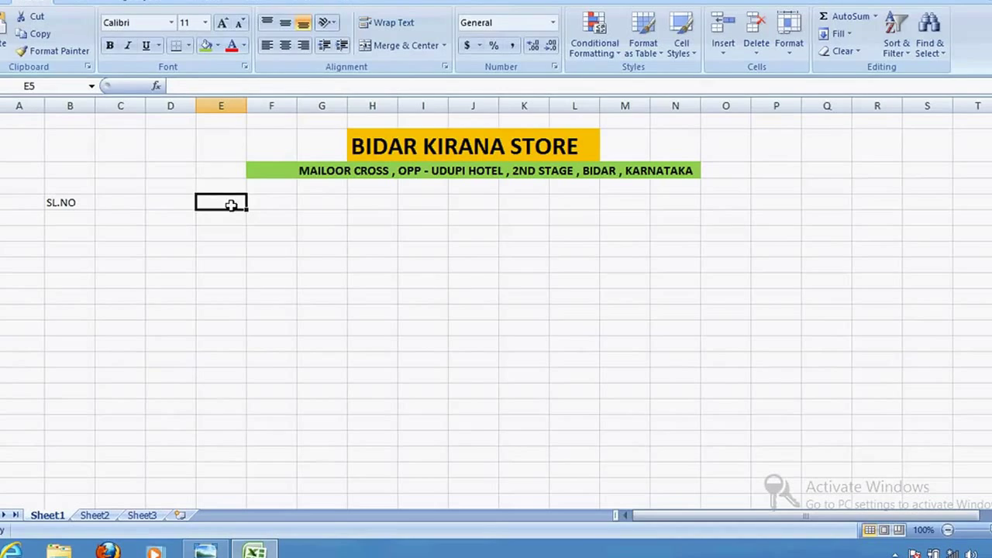
text(PARTICULARS)
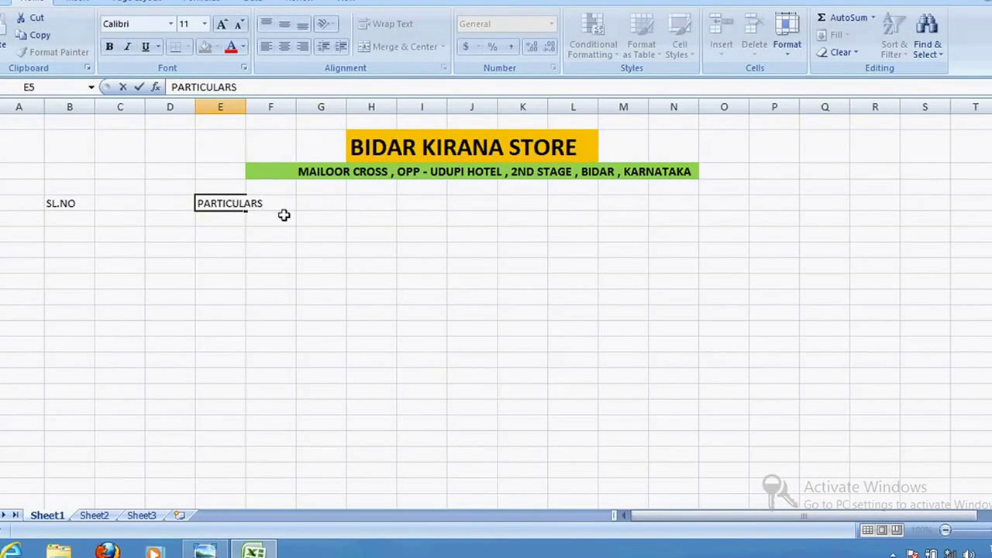
- Widen column E so that the PARTICULARS heading fits inside its cell
click(242, 109)
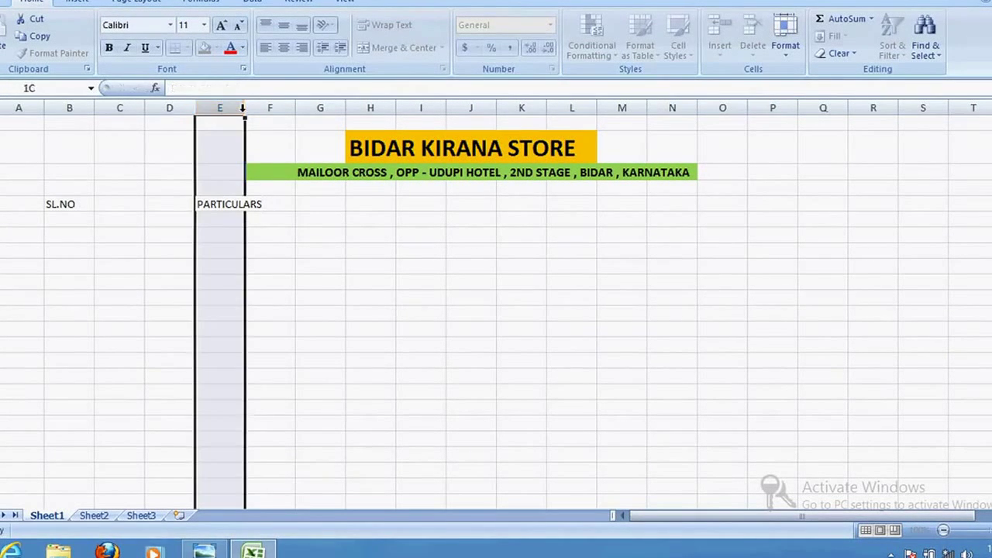
drag(244, 109, 271, 111)
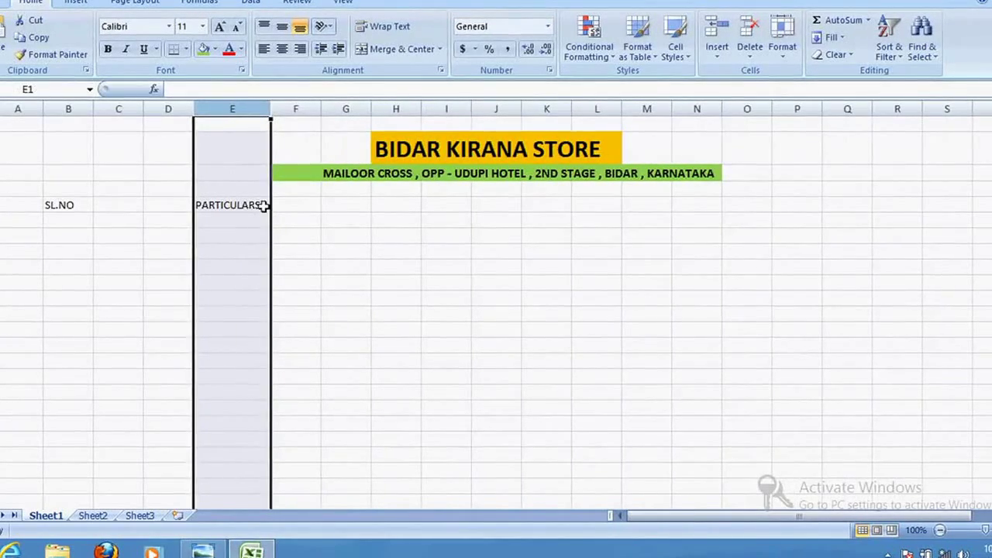
click(397, 207)
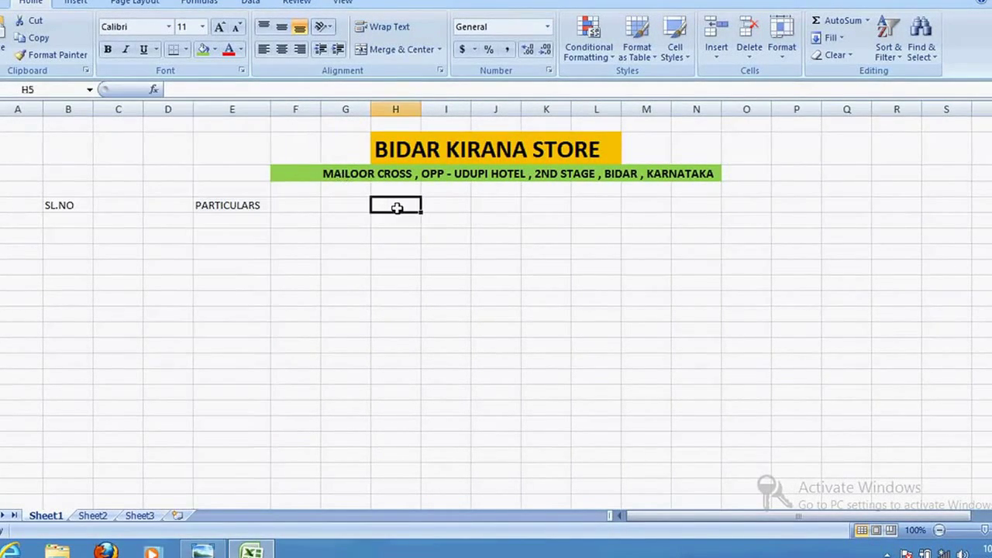
- Enter the column headings RATE in cell H5, QUANTITY in cell K5 and AMOUNT in cell O5
text(RATE)
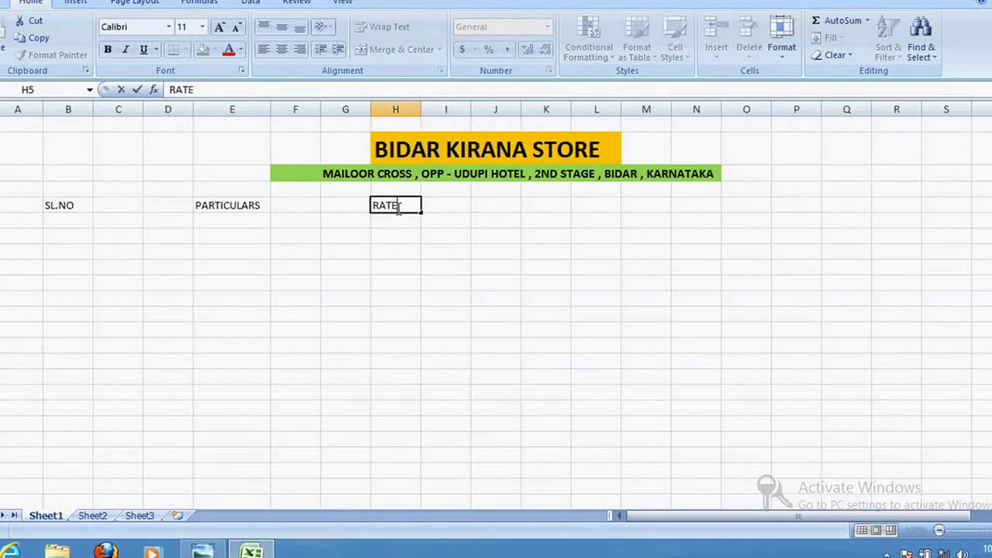
click(538, 210)
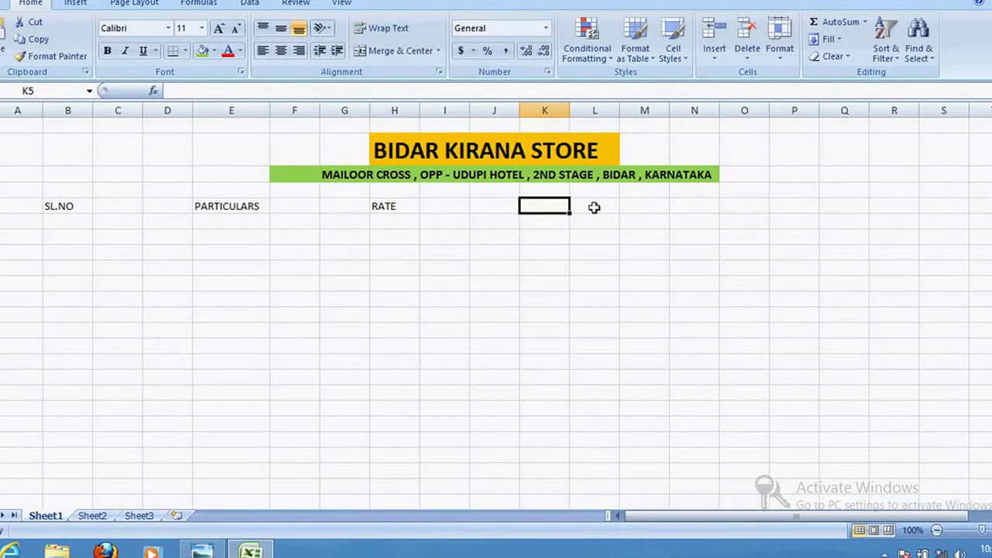
text(QUA)
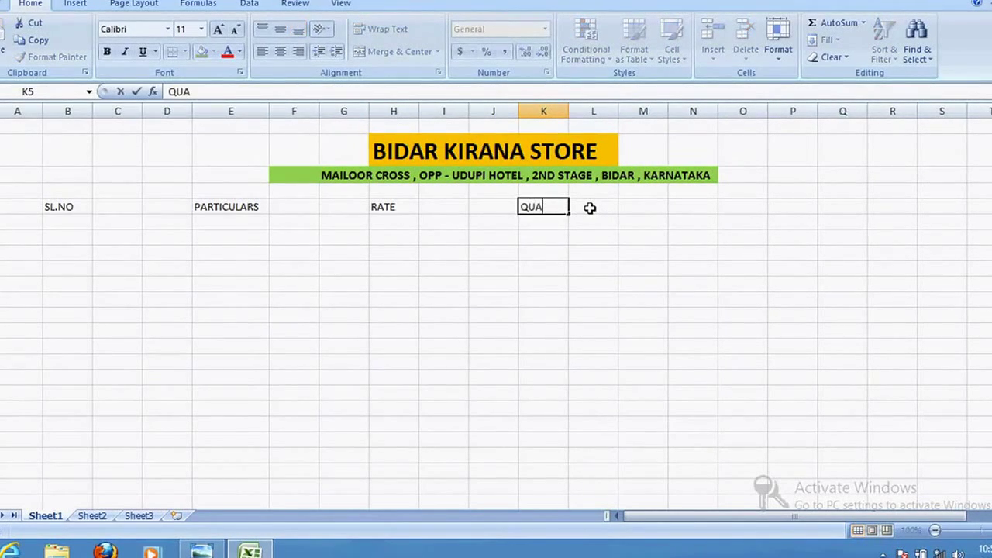
text(NTITY)
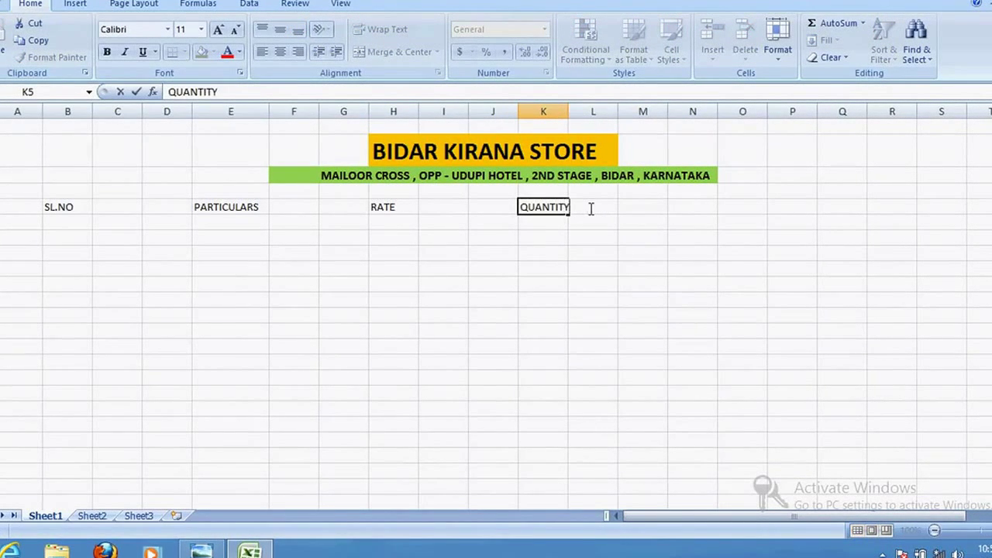
click(692, 207)
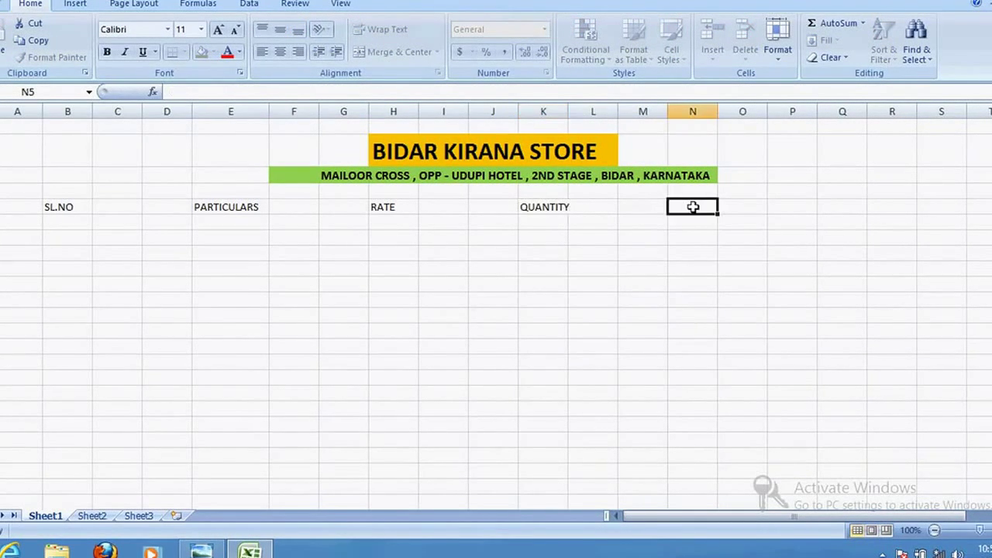
click(736, 209)
text(AMOU)
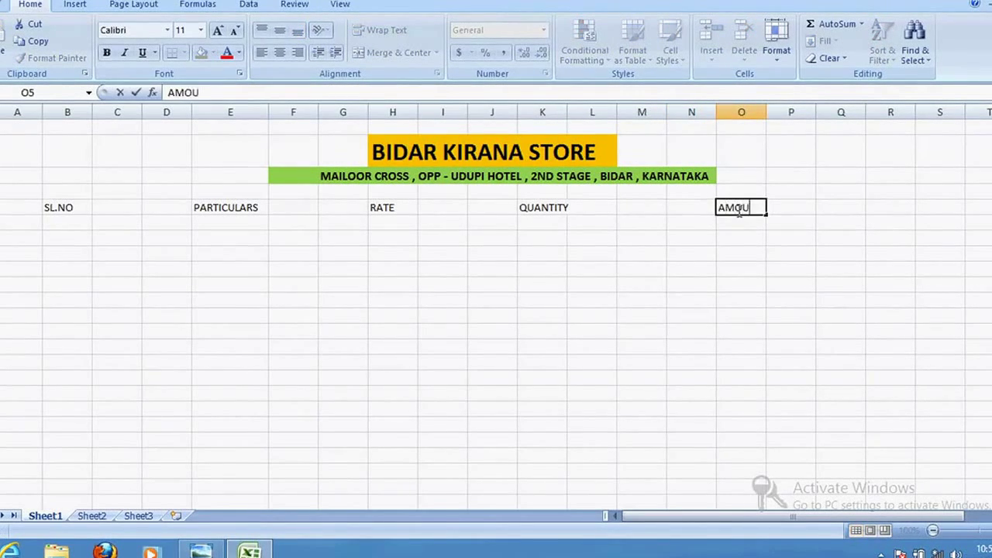
text(NT)
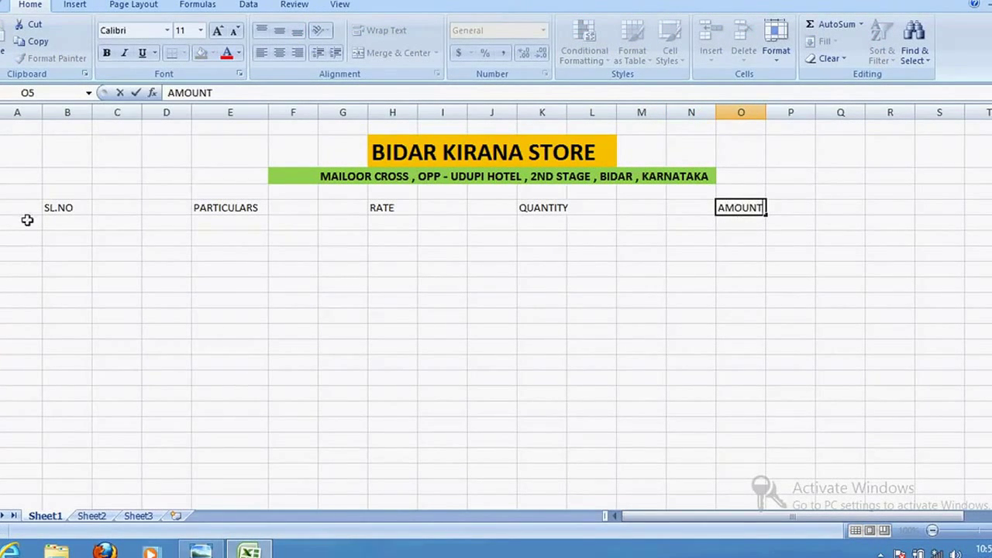
- Center-align the heading row and the blank rows beneath it across columns A to R
drag(22, 209, 863, 468)
click(279, 55)
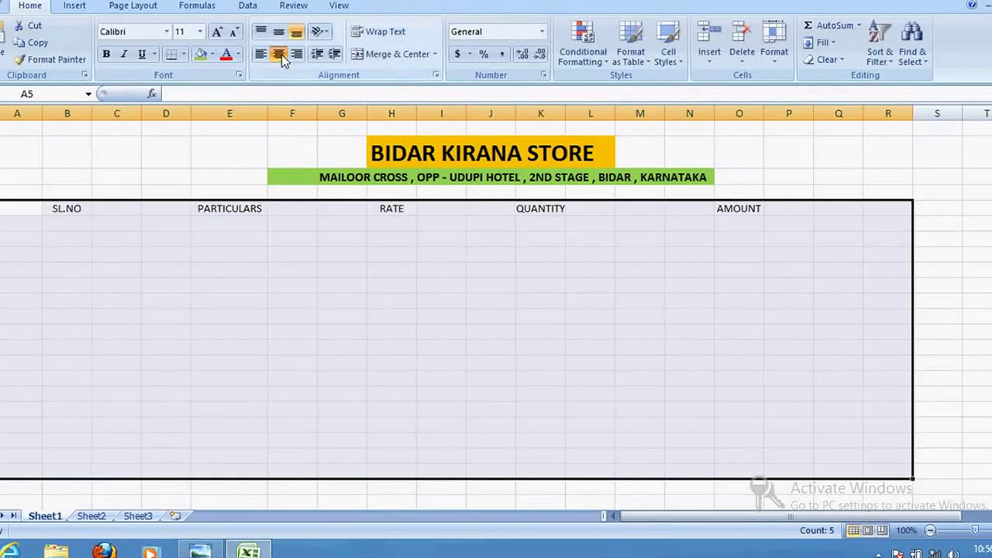
click(450, 271)
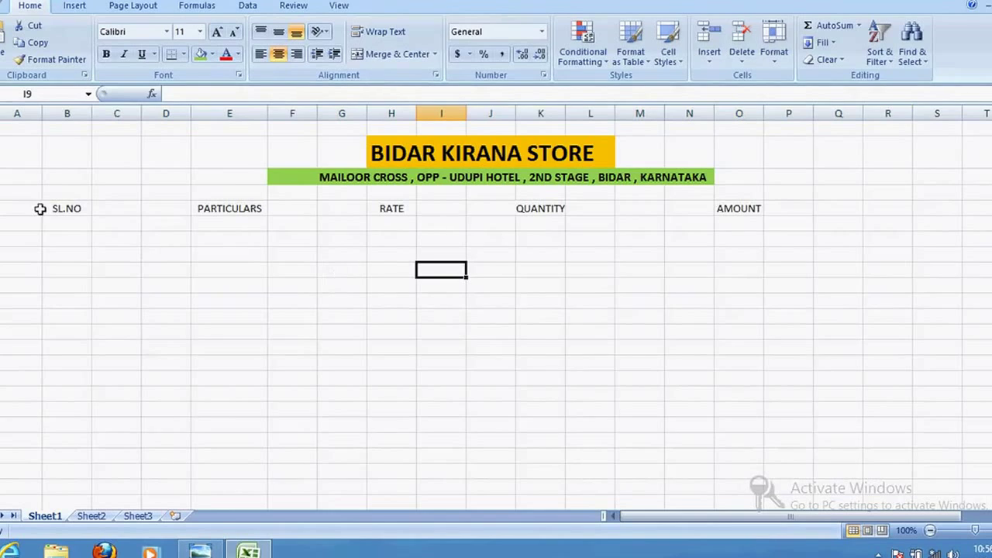
- Format the heading row from A5 to R5 as bold with font size 14
click(25, 209)
drag(25, 208, 883, 207)
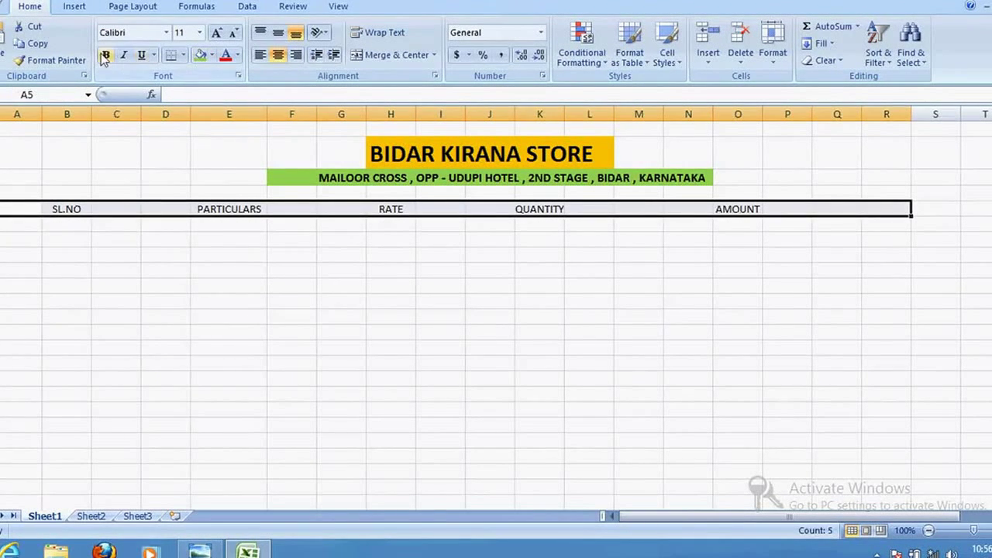
click(217, 33)
click(217, 34)
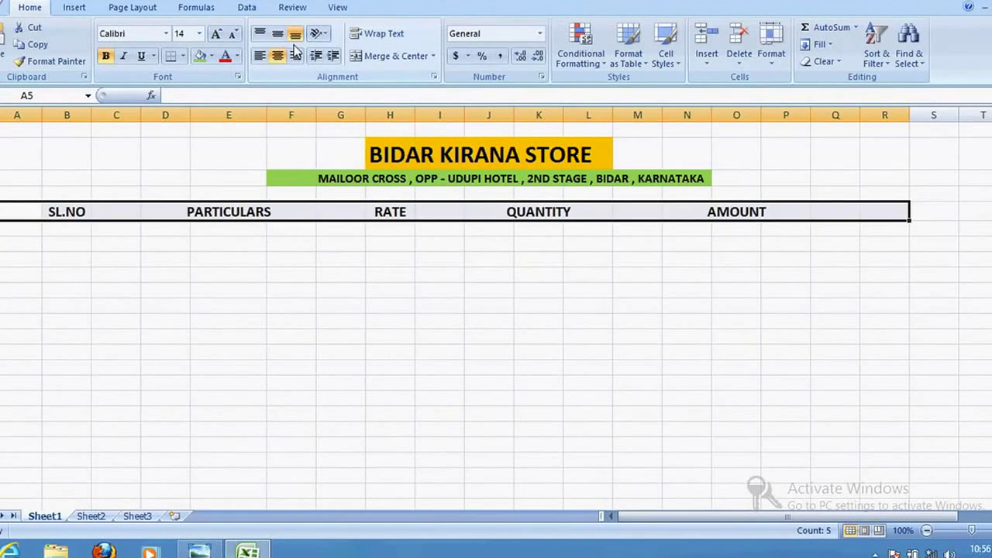
click(714, 279)
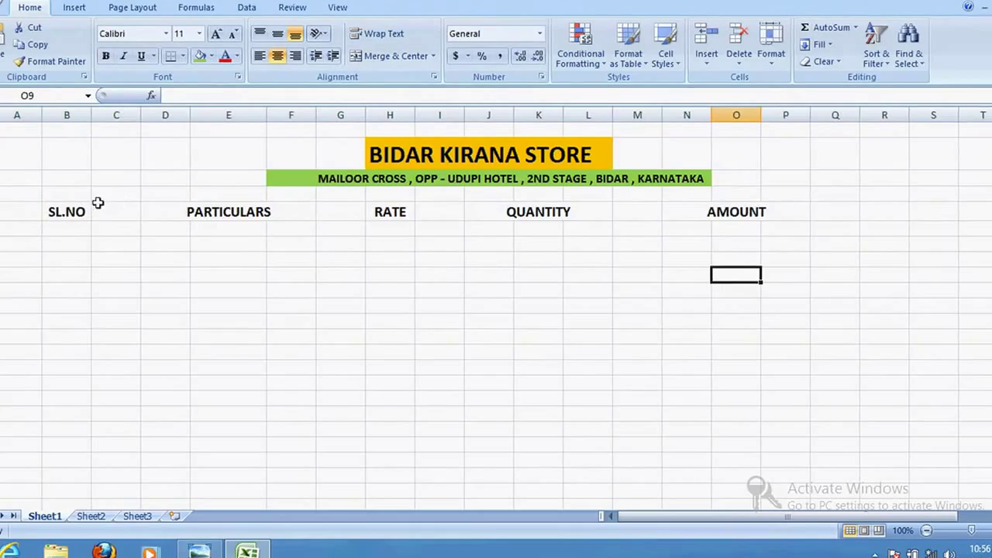
- Widen columns B, E, H, K and O so that each enlarged heading fits inside its cell
drag(90, 109, 94, 109)
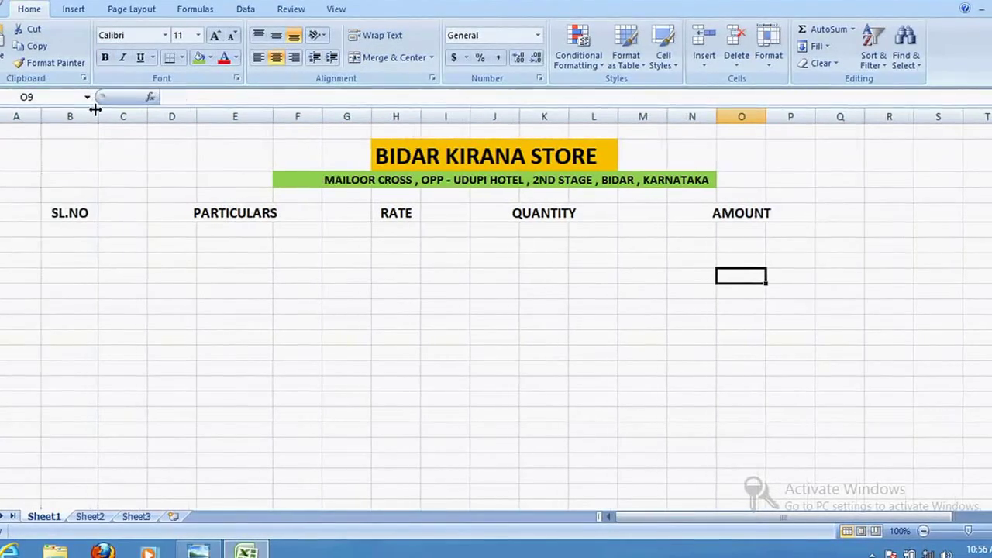
drag(277, 115, 283, 115)
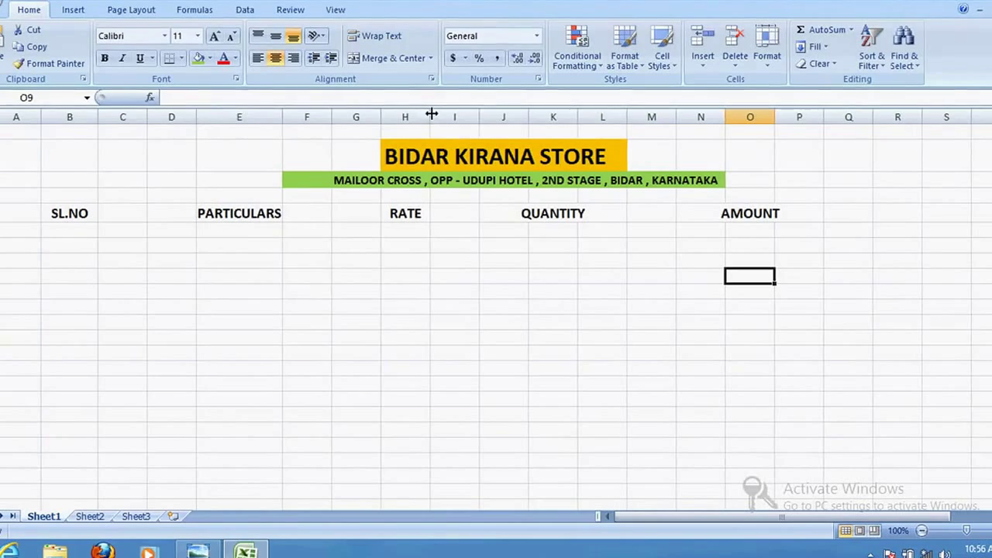
drag(429, 114, 432, 114)
drag(583, 115, 599, 116)
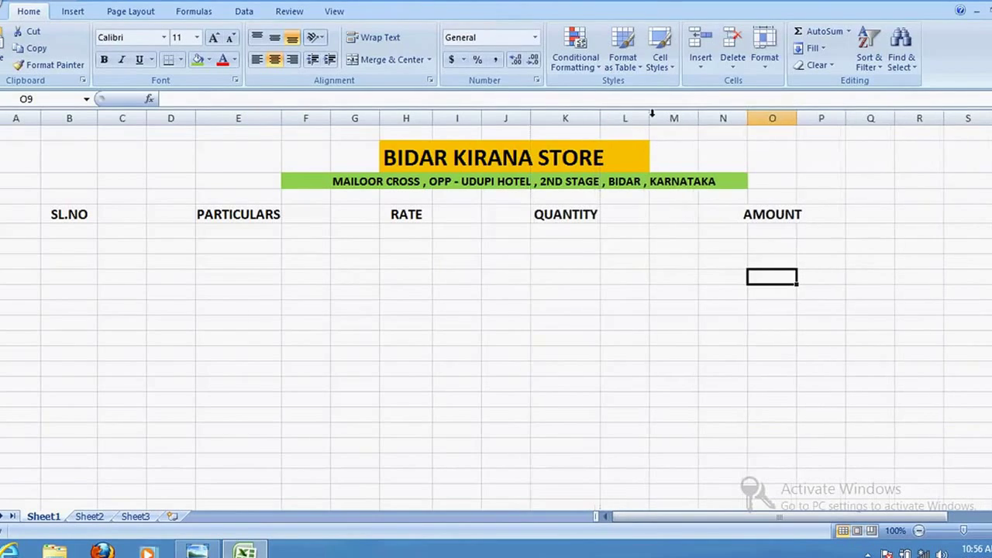
drag(793, 115, 806, 112)
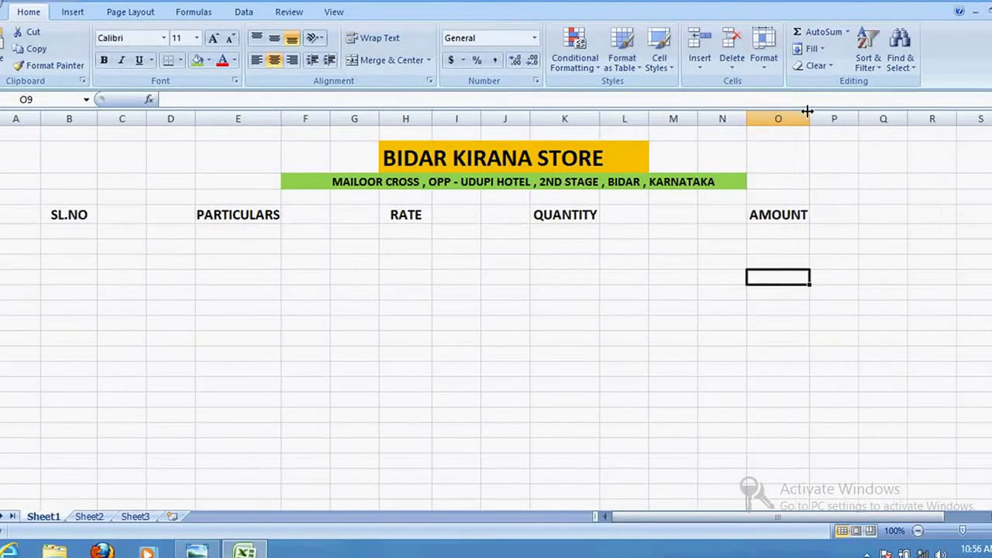
- Fill the heading row from A5 to R5 with orange
click(841, 261)
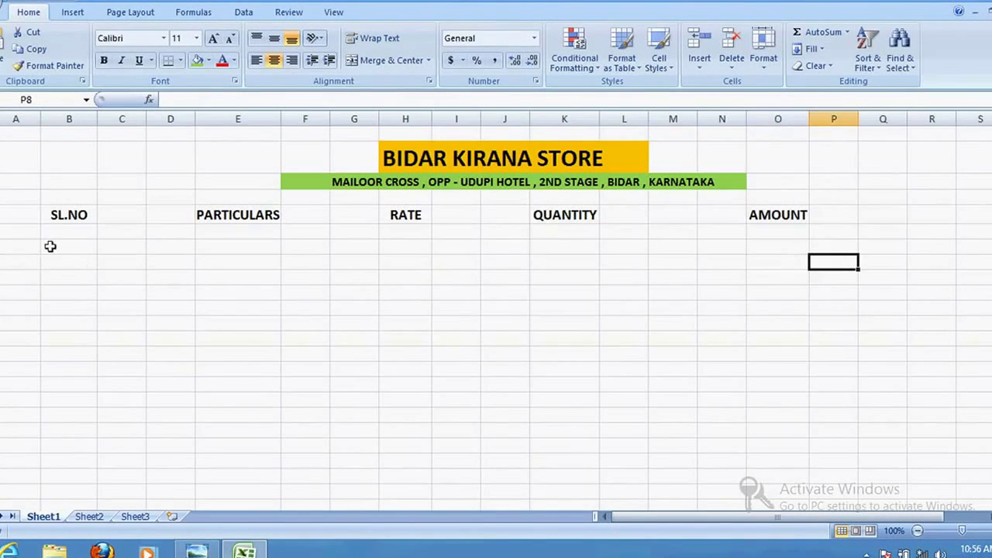
drag(18, 215, 937, 209)
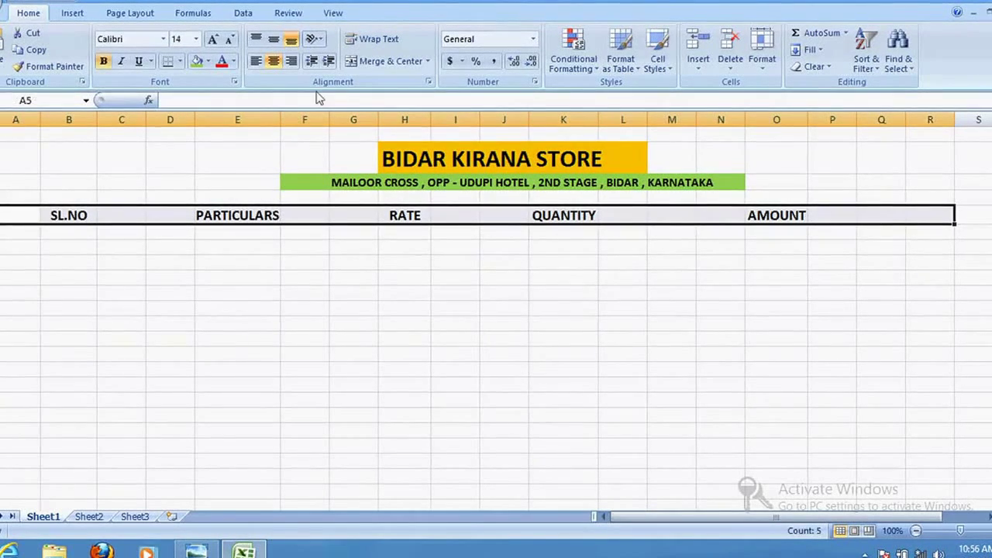
click(207, 61)
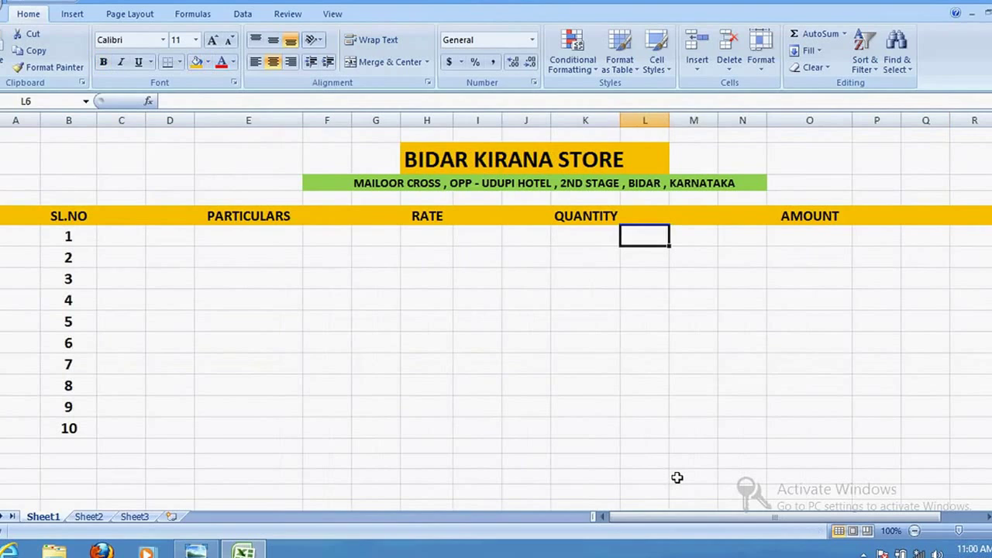
- Enter the label TOTAL in cell N18 and format it as bold with font size 12
click(676, 477)
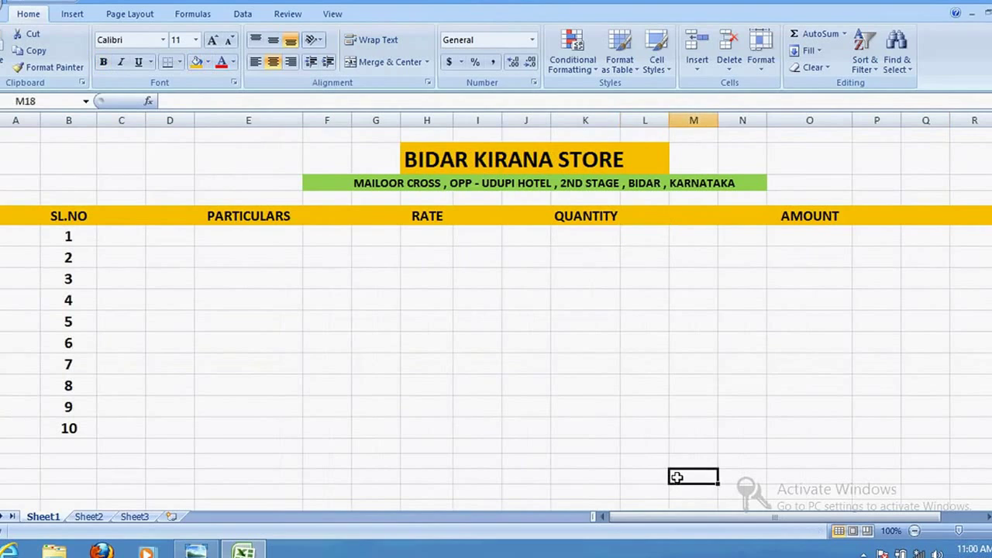
click(733, 481)
text(TOTAL)
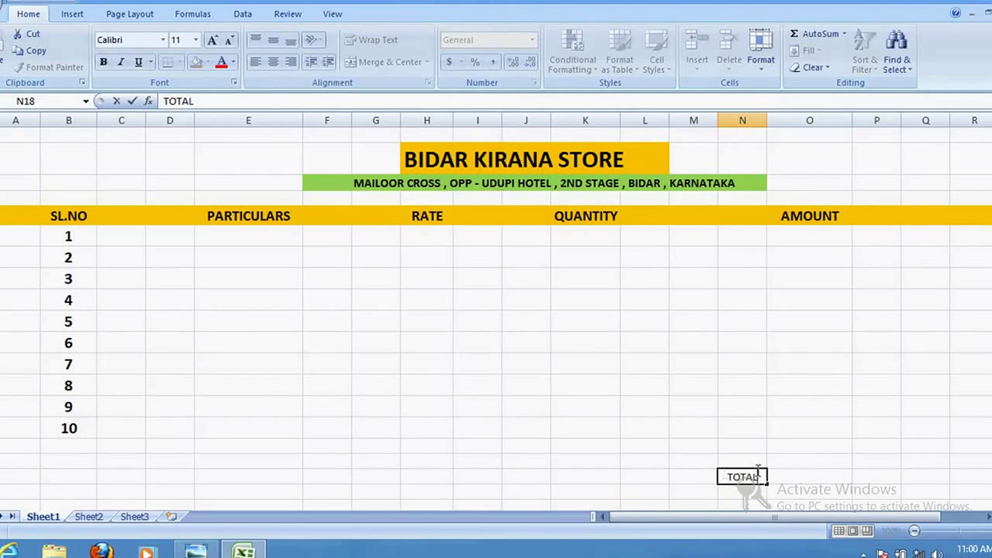
drag(760, 476, 725, 477)
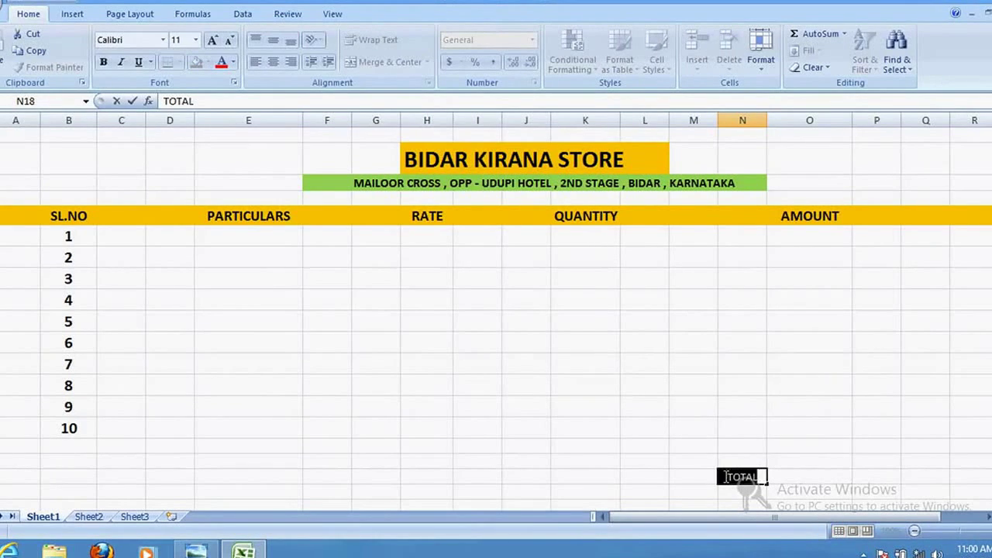
click(103, 62)
click(214, 41)
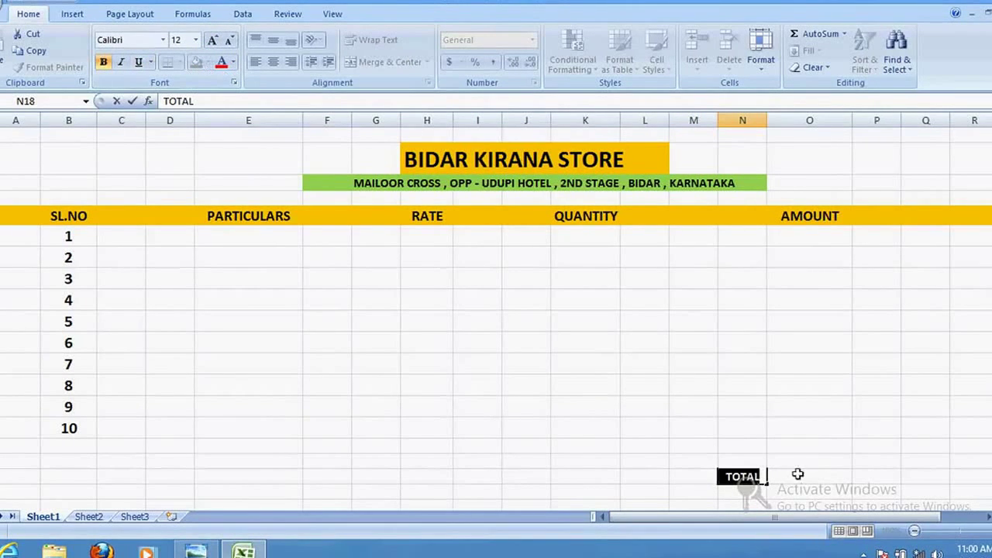
click(791, 475)
- Fill the TOTAL label cell N18 with orange and the adjacent cell O18 with yellow
click(758, 476)
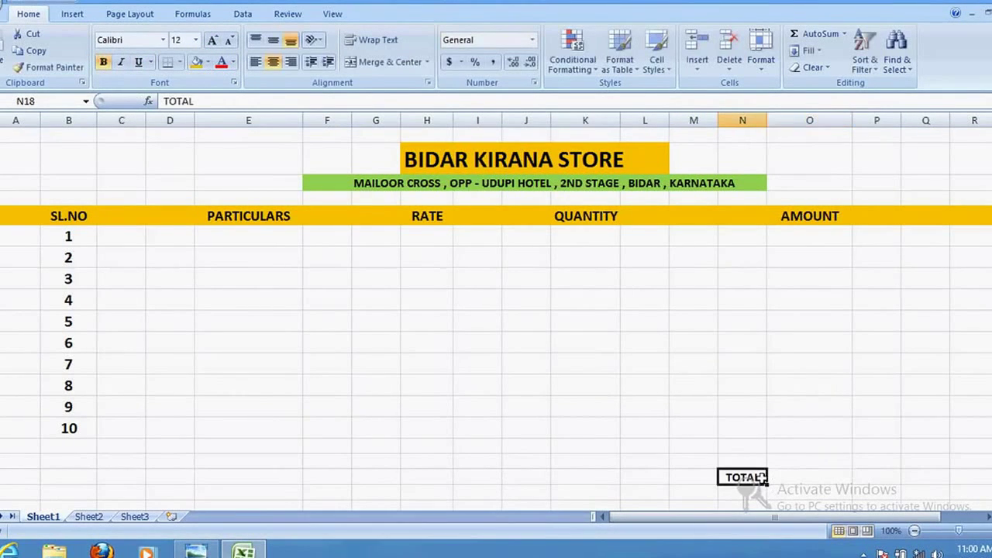
click(208, 62)
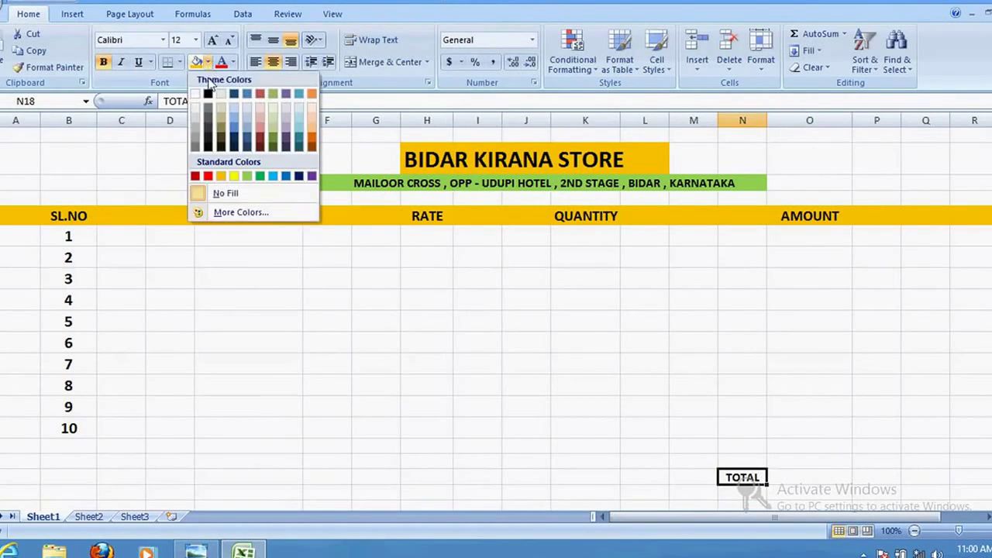
click(222, 177)
click(803, 482)
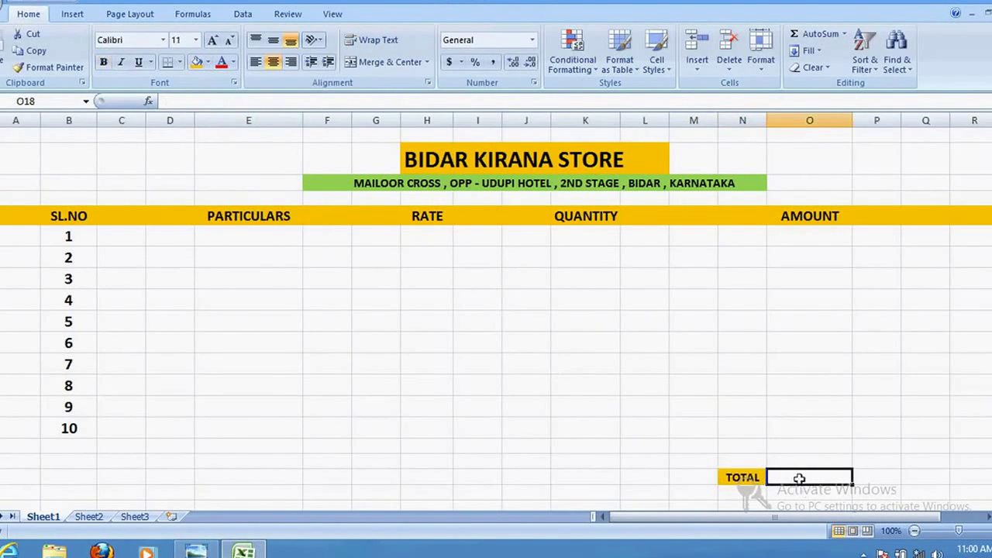
click(207, 62)
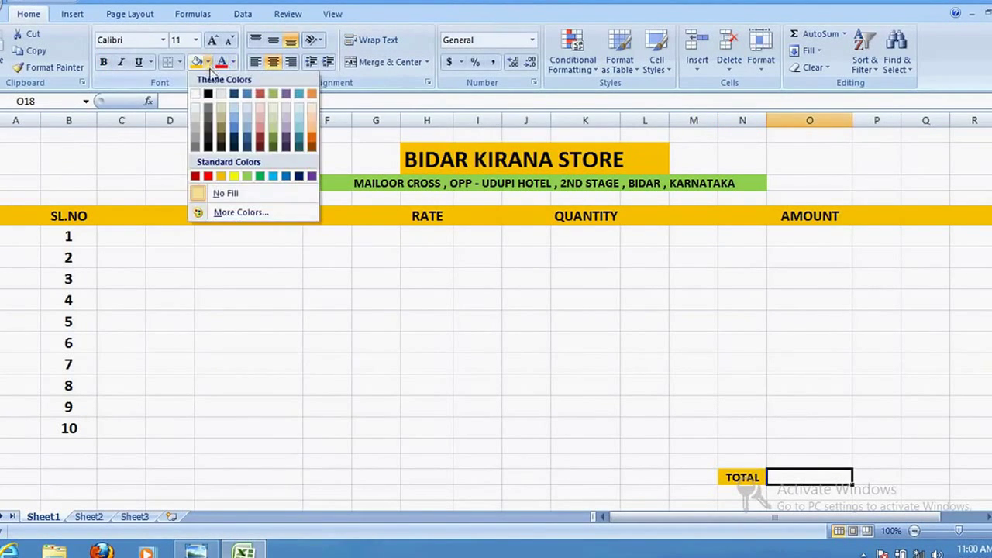
click(234, 177)
click(878, 457)
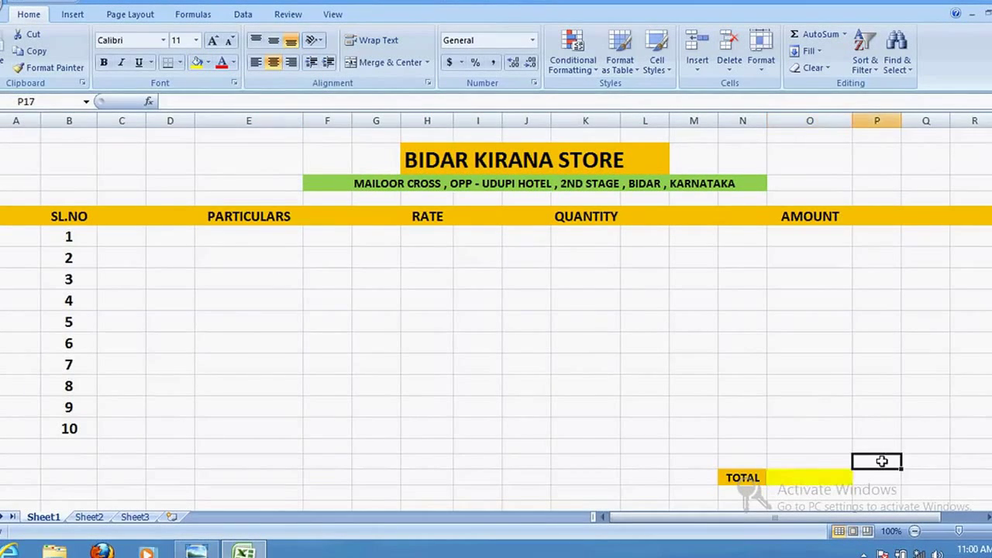
- Fill the item area from B6 to O16 with light gray
scroll(886, 423, down, 2)
scroll(857, 418, up, 2)
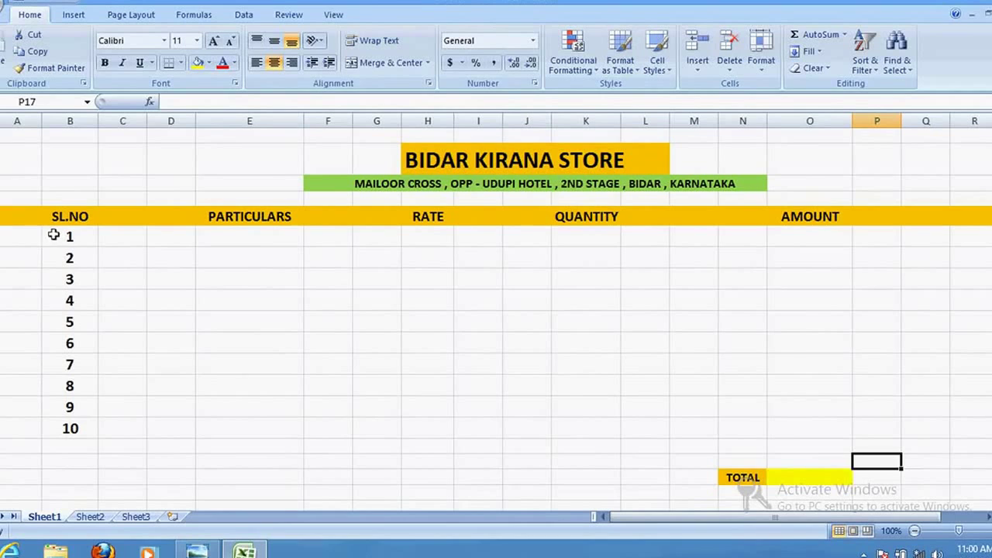
drag(50, 234, 803, 443)
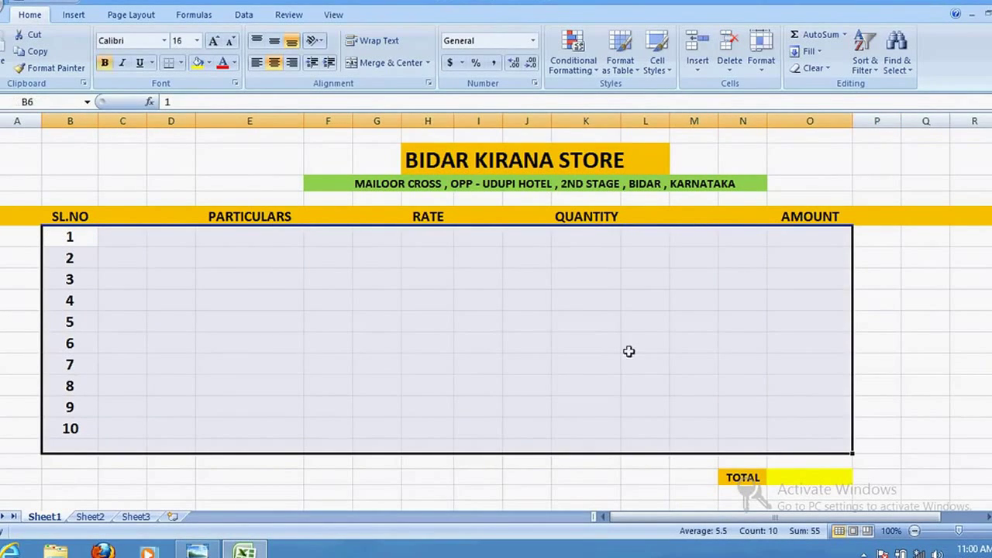
click(209, 63)
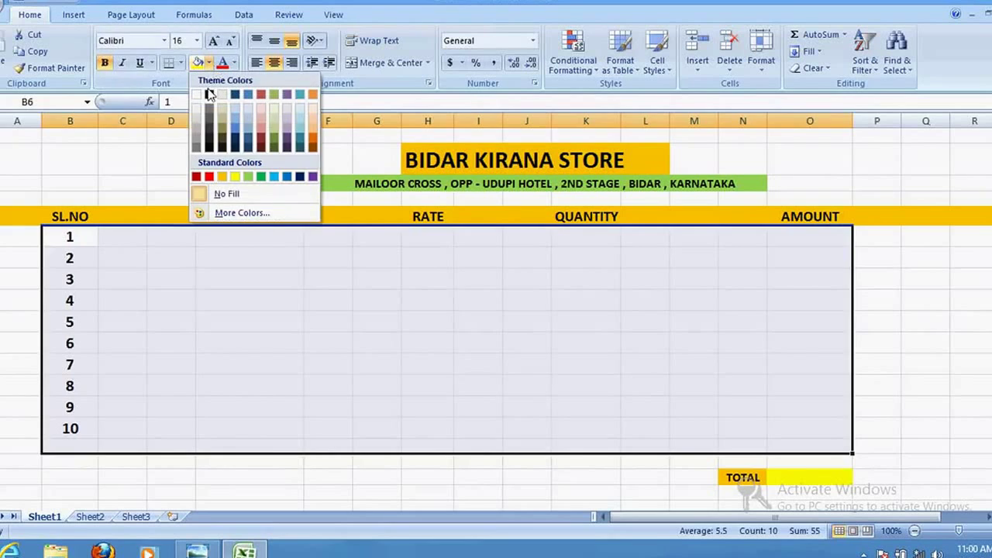
click(197, 121)
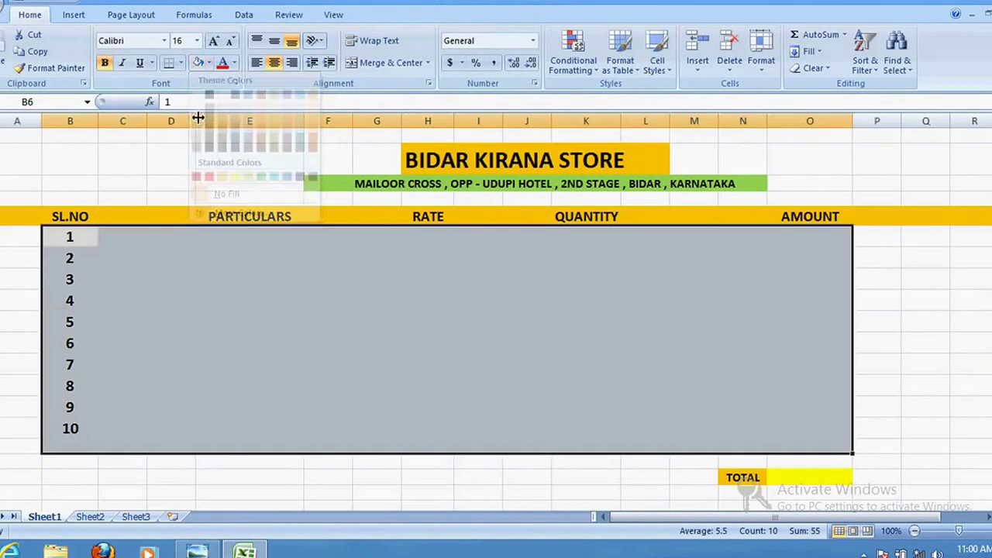
click(926, 343)
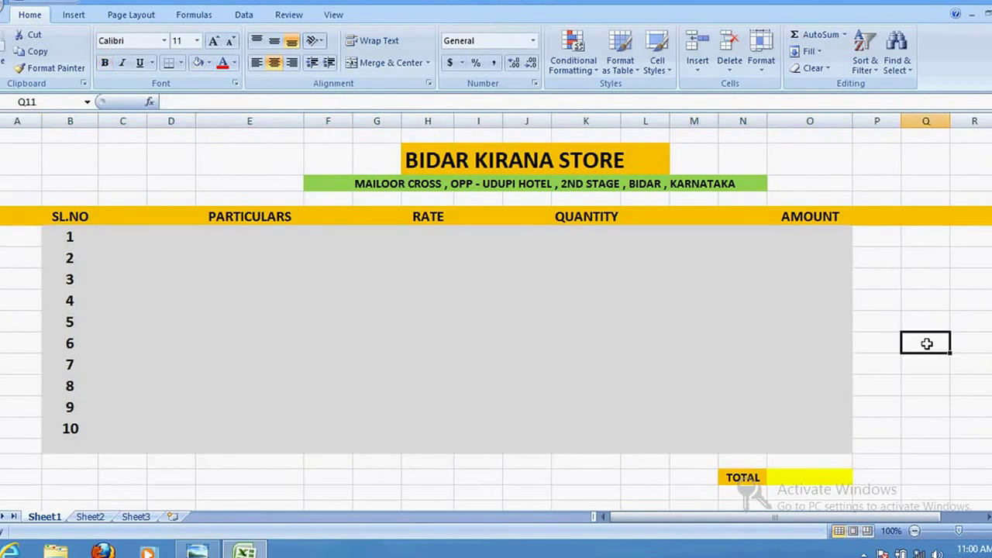
- Change the font color of the TOTAL label in cell N18 to red
click(791, 475)
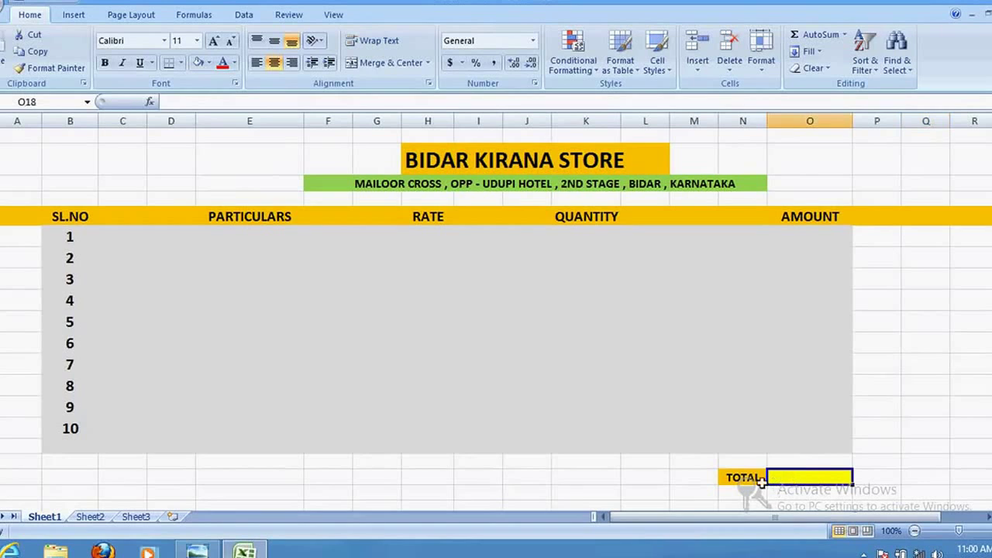
click(762, 479)
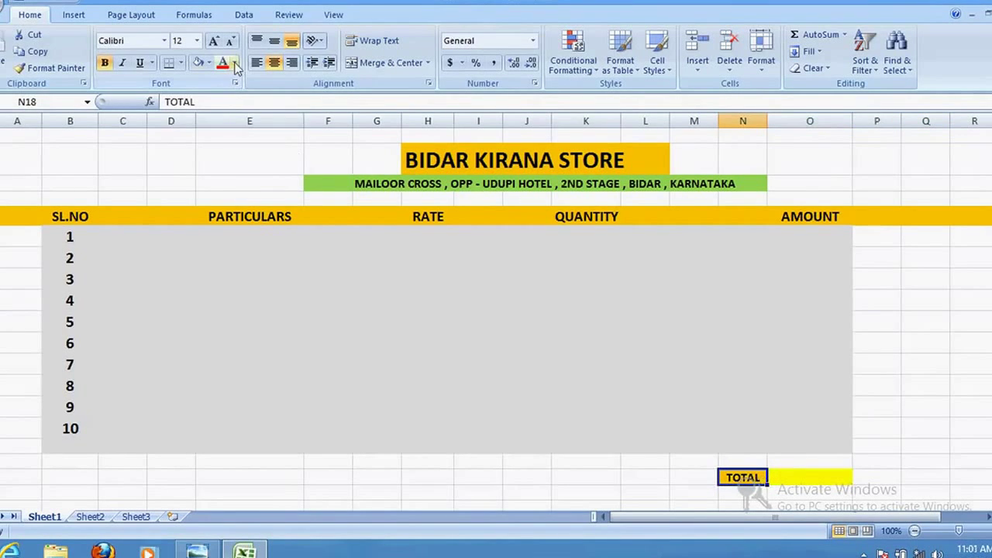
click(234, 63)
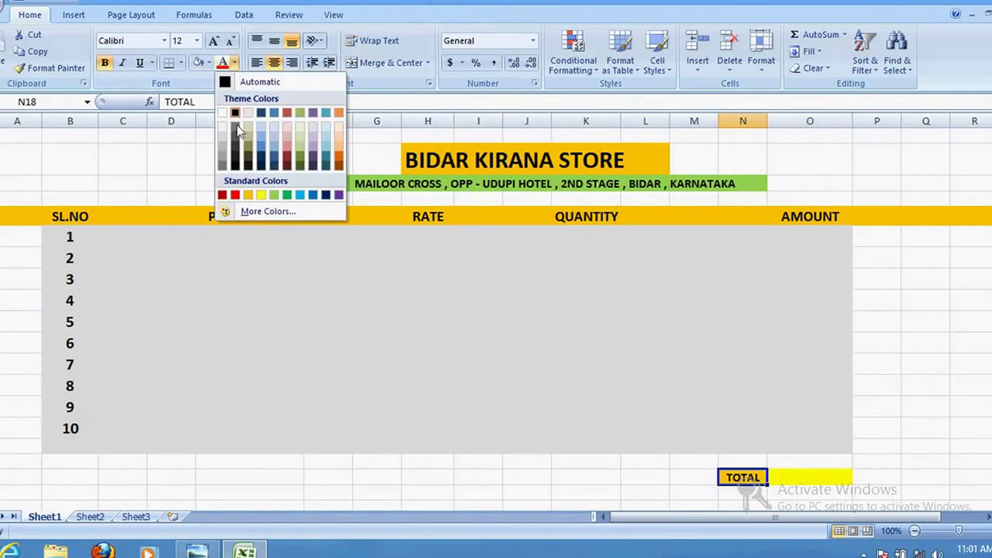
click(235, 195)
click(780, 401)
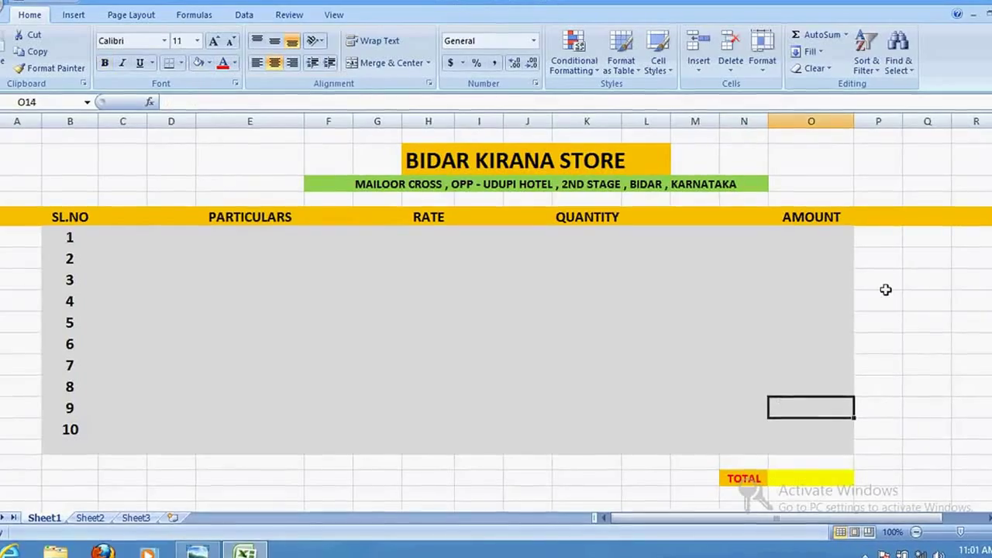
click(877, 241)
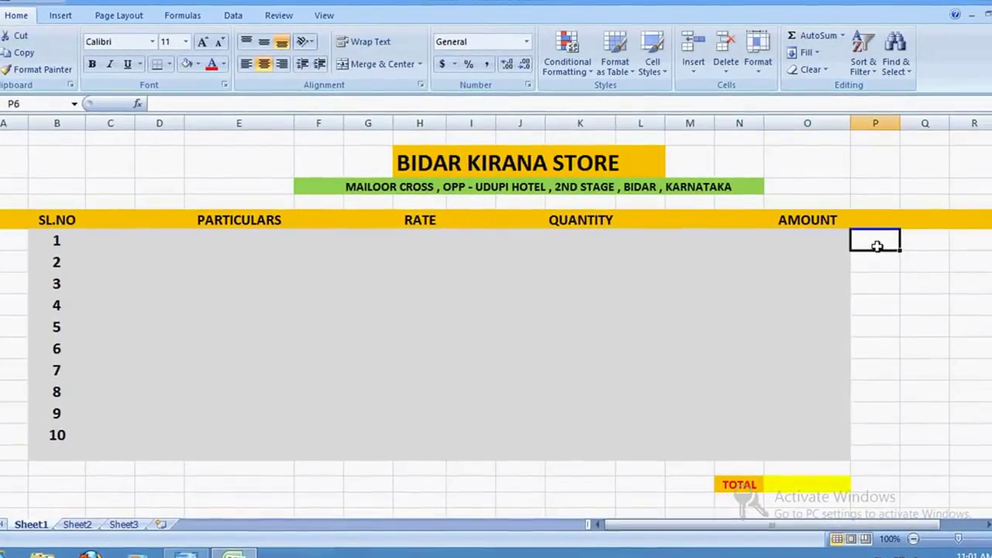
- Fill in item 1 in row 6 with LUX SOAP as the particulars, 10 as the rate and 5 as the quantity
drag(656, 538, 671, 535)
click(910, 355)
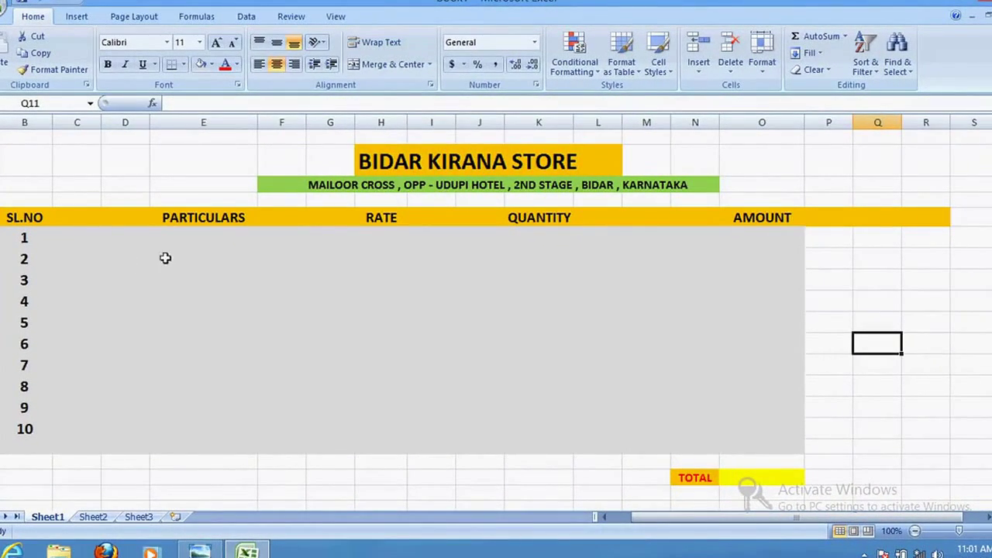
click(186, 240)
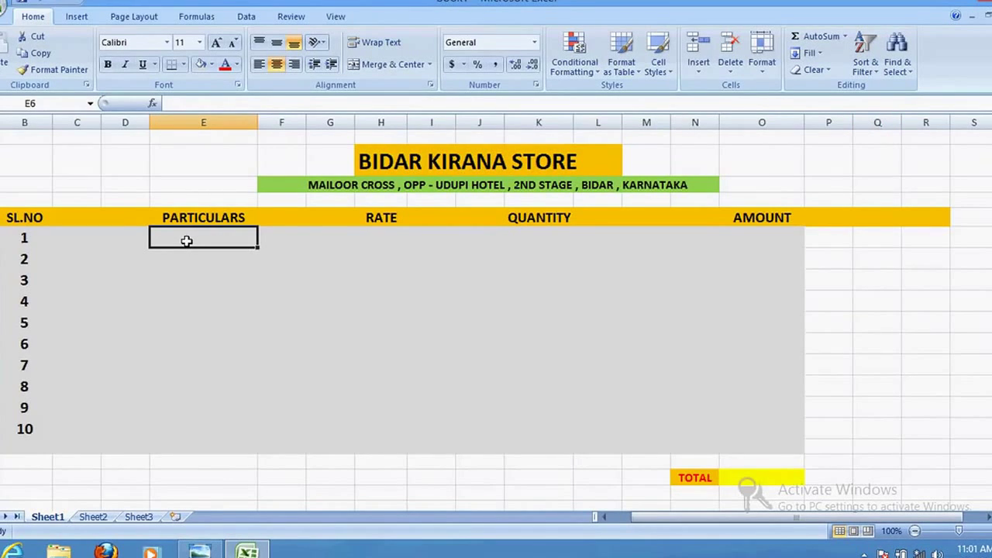
text(L)
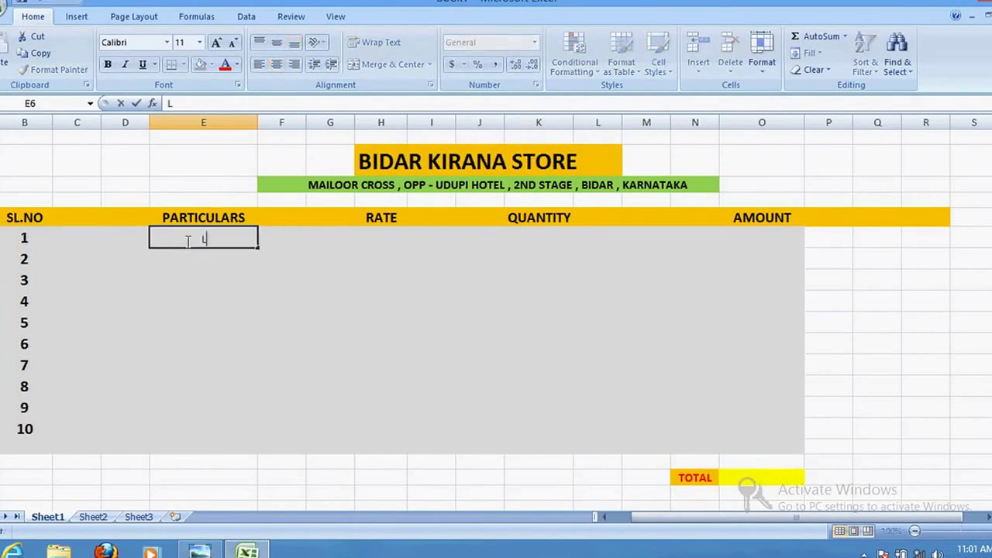
text(UX SOP)
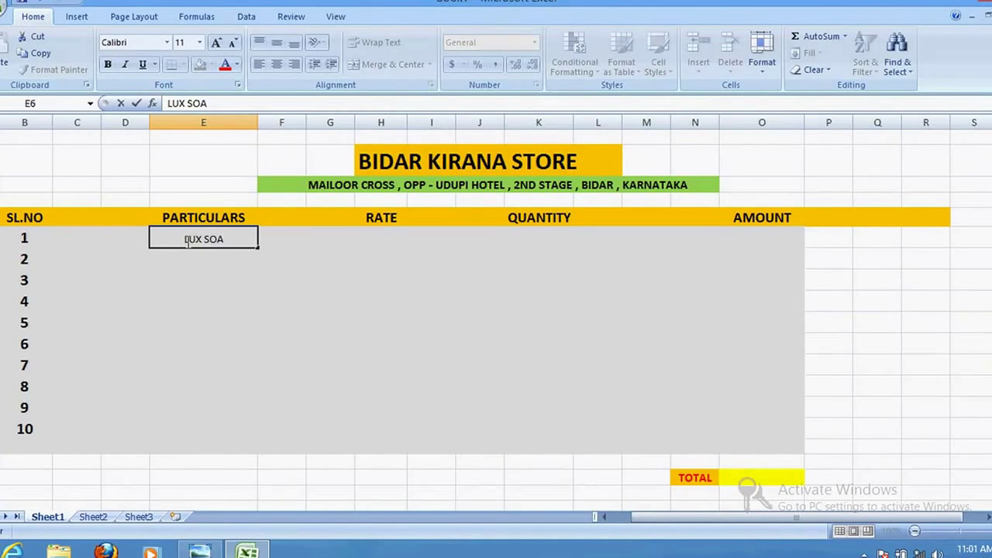
text(P)
click(385, 239)
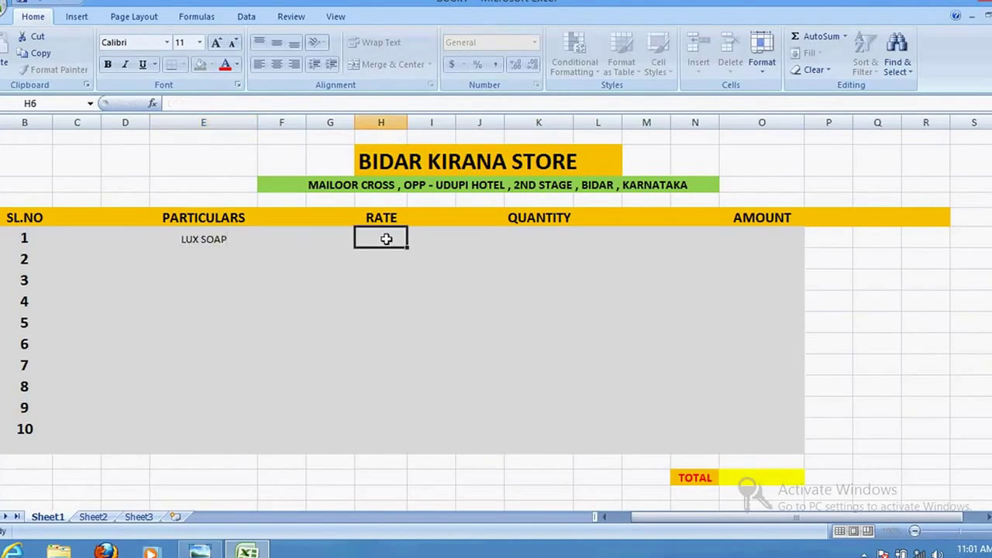
text(10)
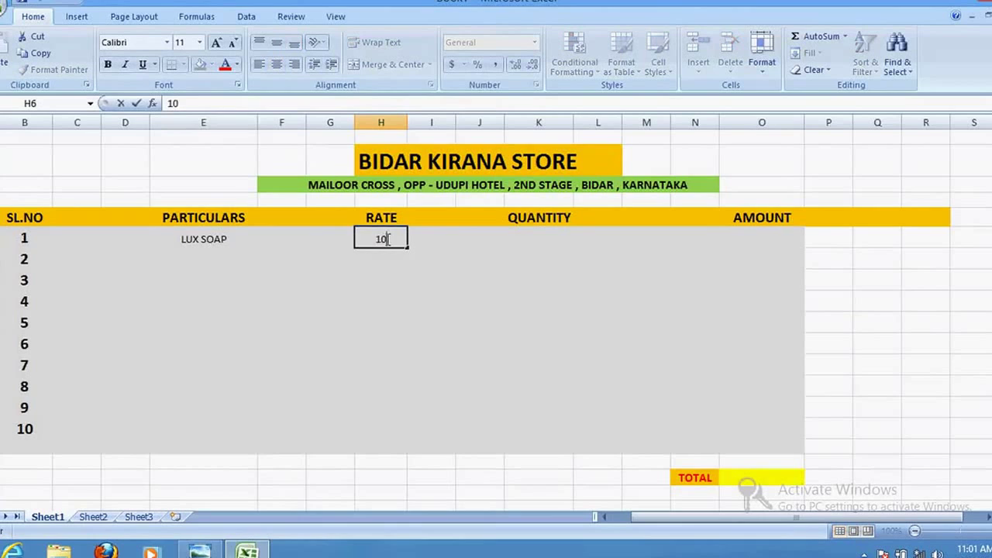
click(537, 241)
text(5)
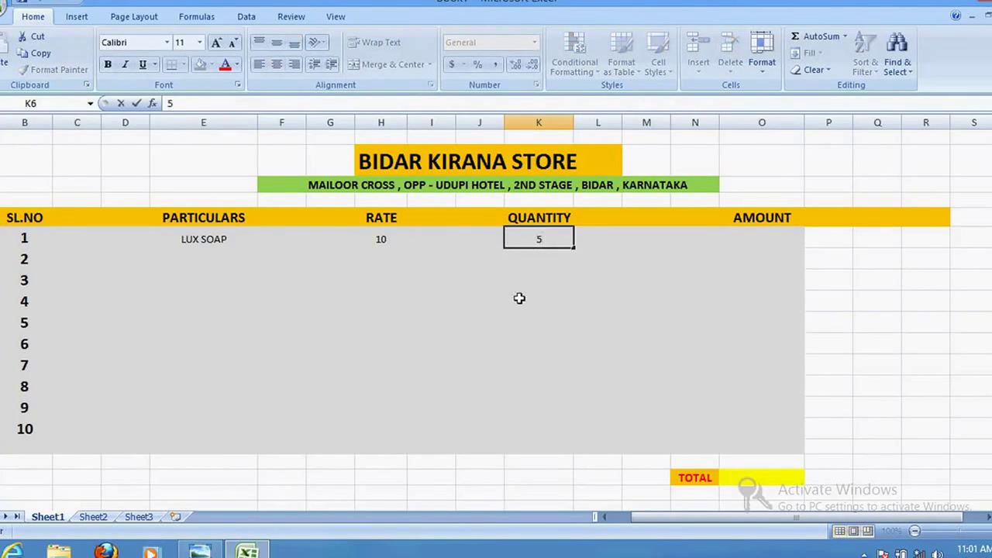
- Enter the formula =H6*K6 in AMOUNT cell O6 to multiply the first item's rate by its quantity
click(755, 242)
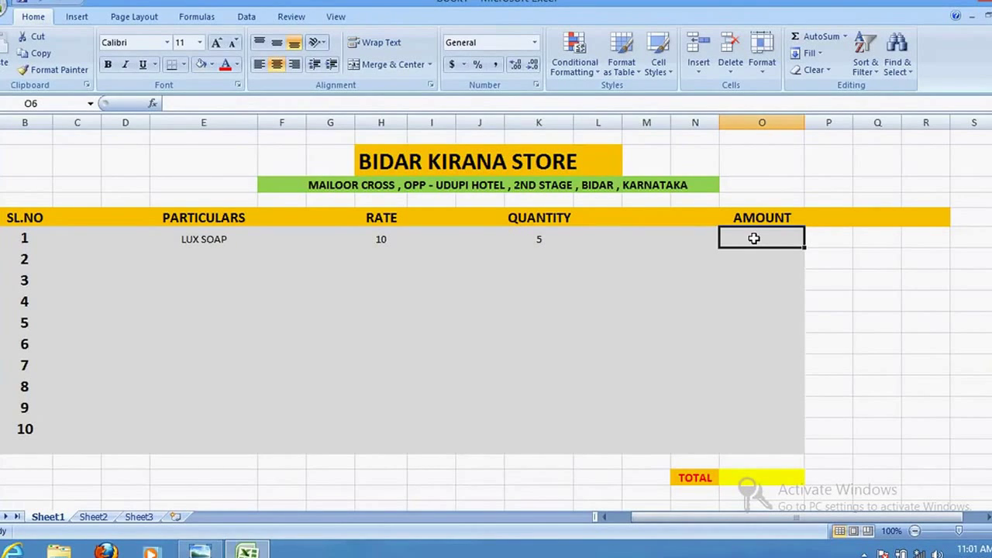
text(=)
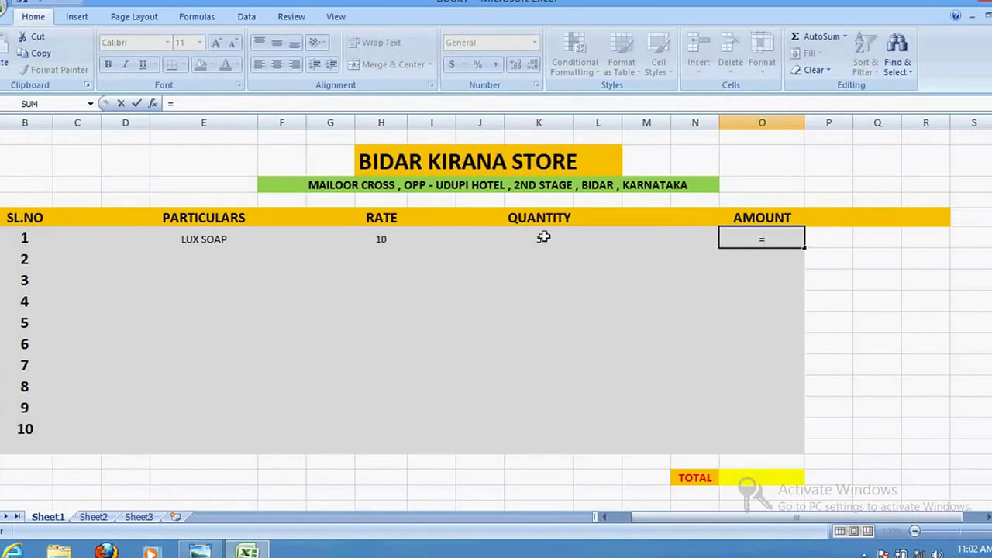
click(378, 238)
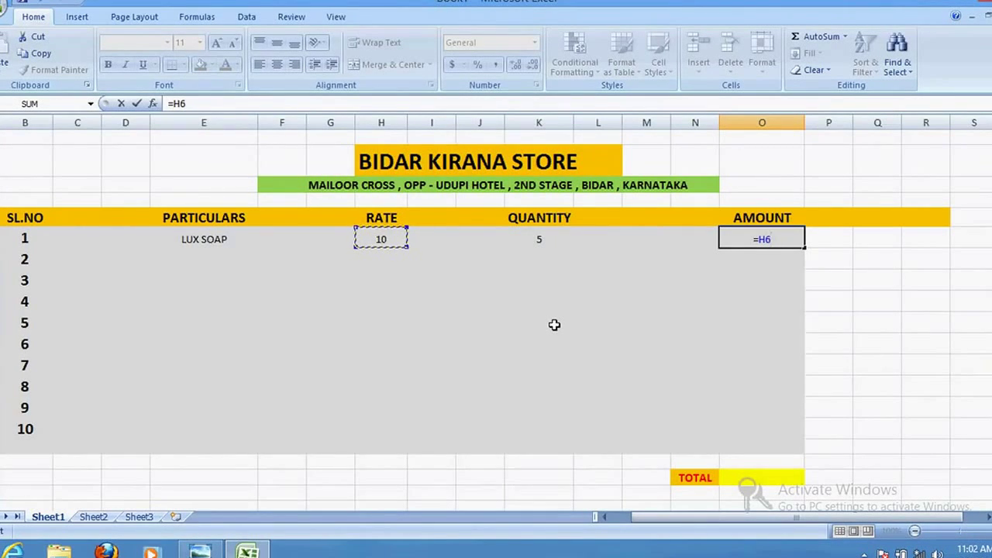
text(*)
click(541, 239)
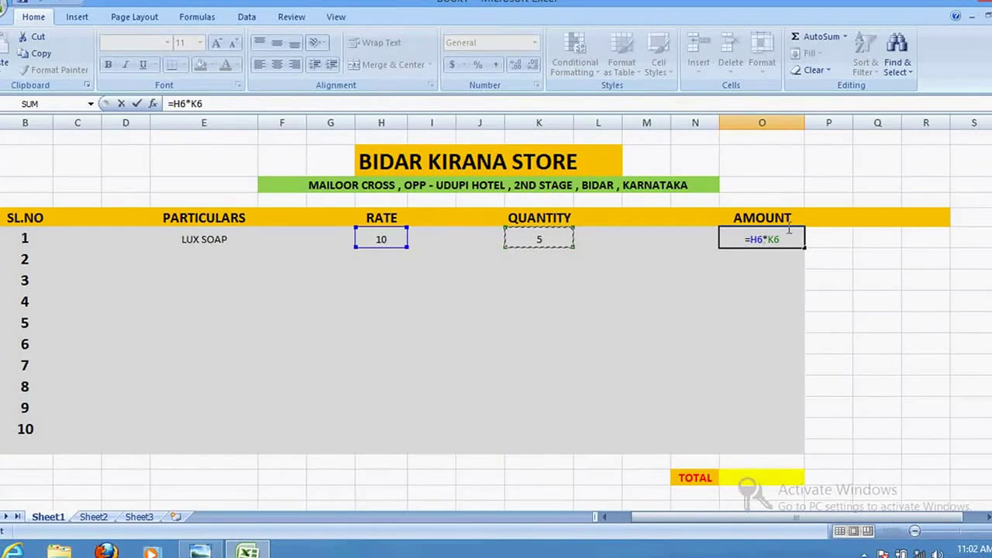
key(ctrl+Return)
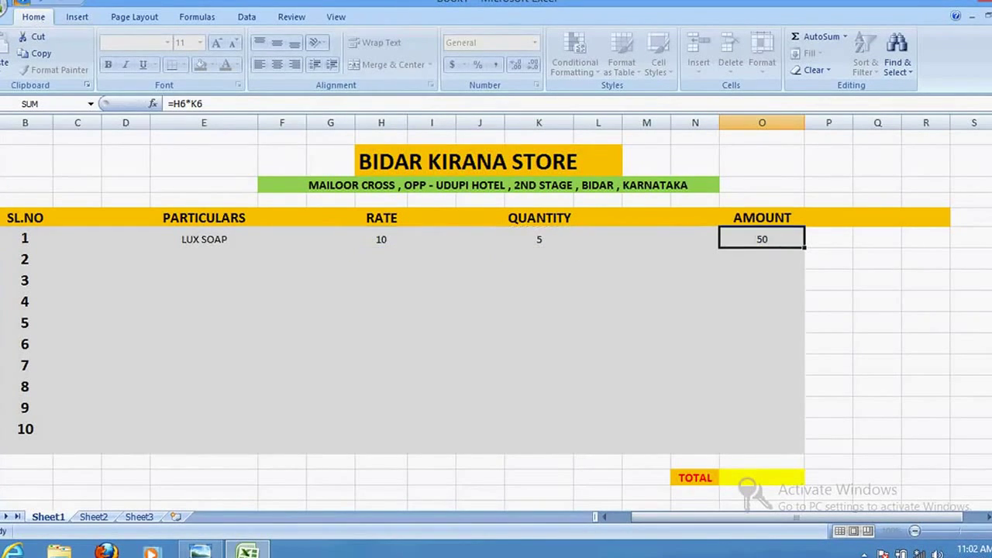
- Save the workbook as Book1 in the Documents library, in the Excel Workbook format
click(26, 5)
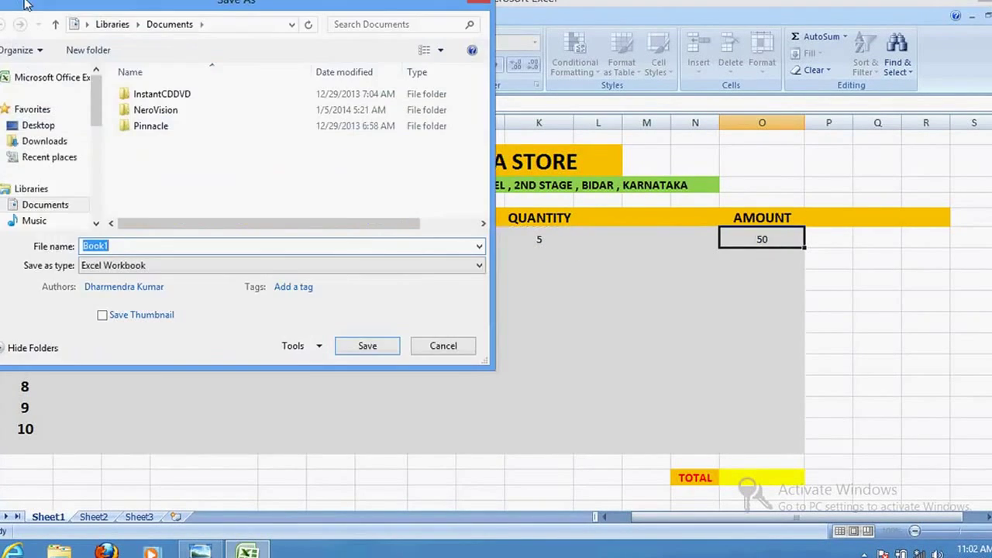
click(358, 350)
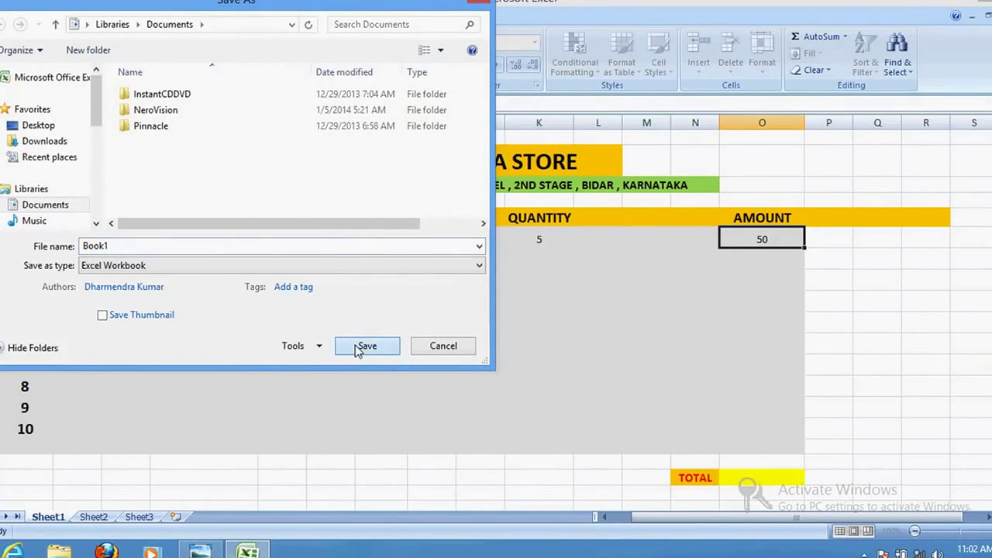
click(772, 263)
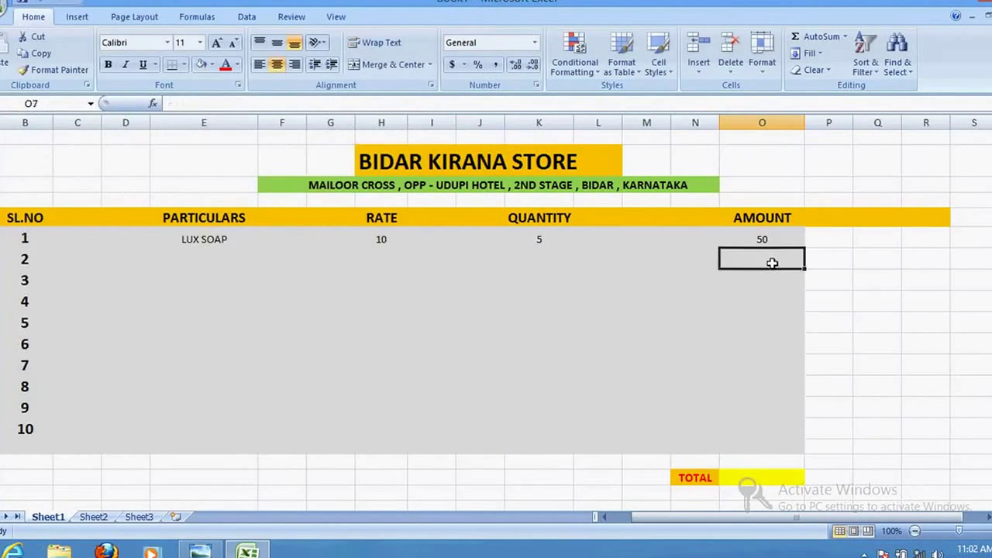
- Copy the amount formula from O6 down the AMOUNT column through O15 for all ten items
click(732, 240)
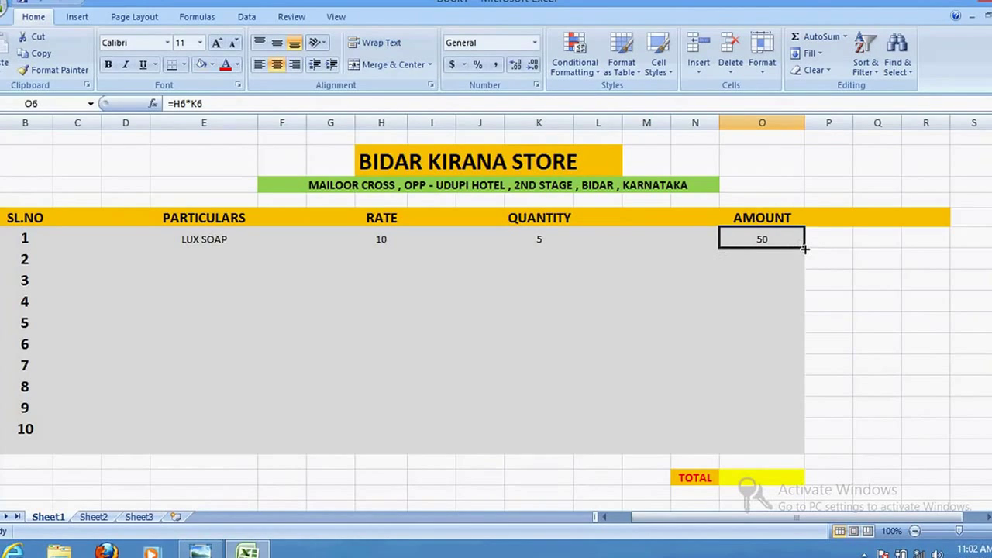
drag(804, 246, 799, 432)
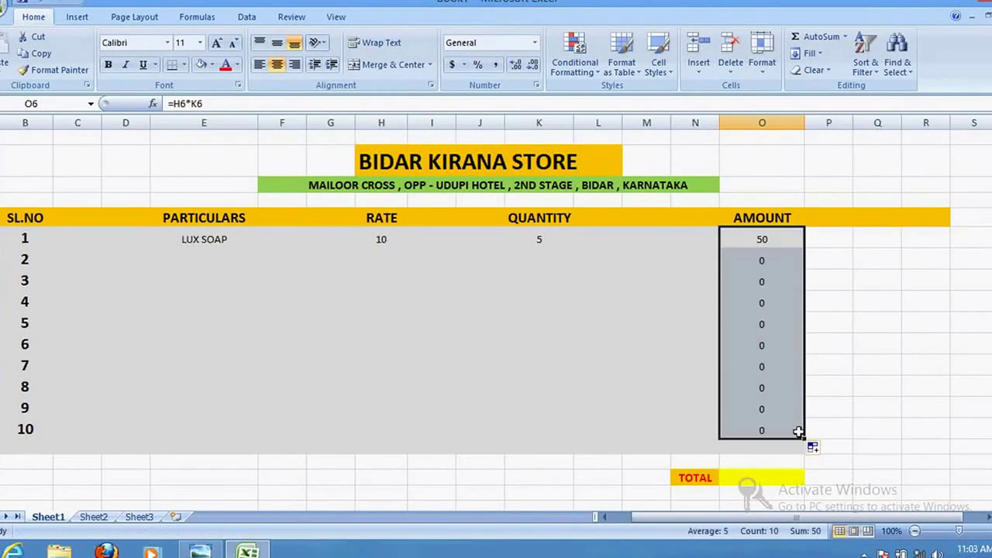
click(34, 16)
click(745, 282)
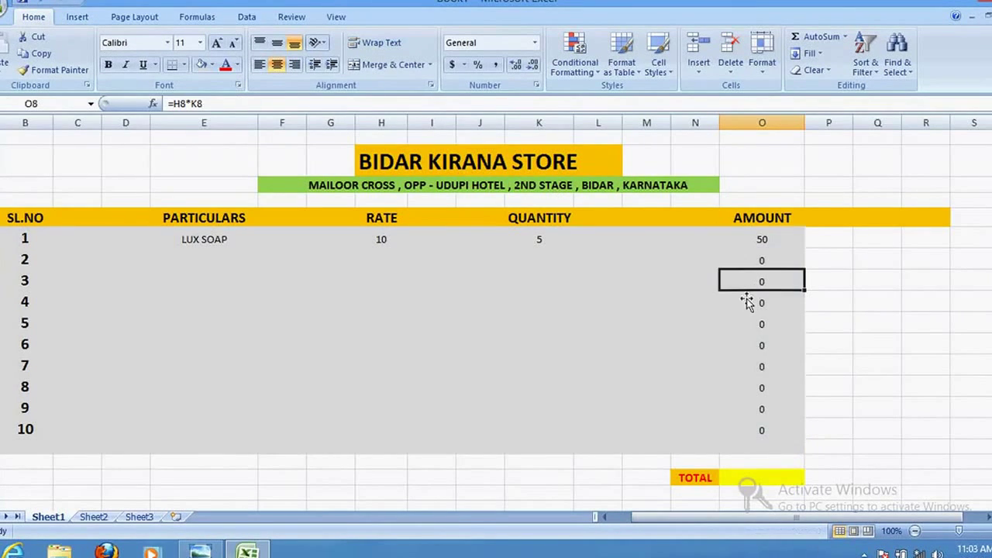
click(846, 345)
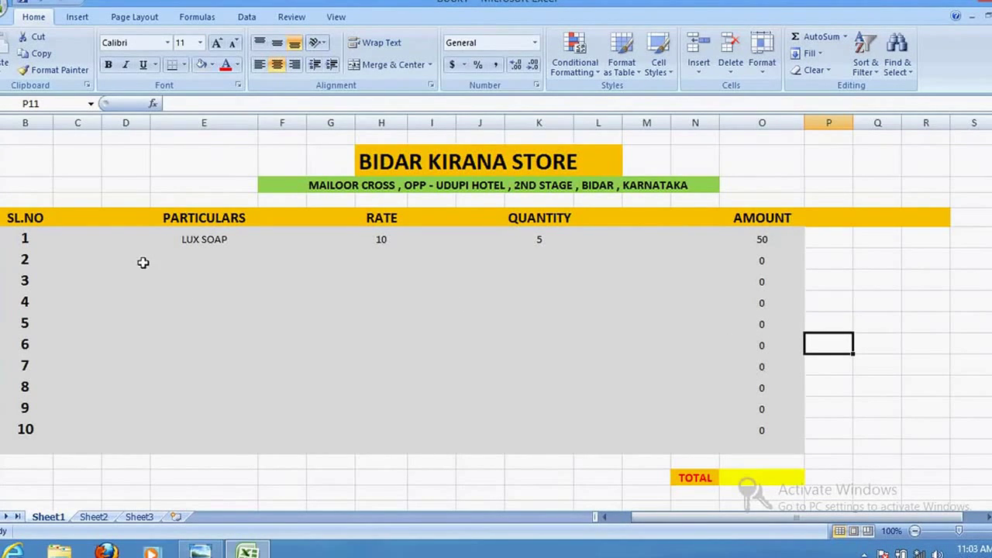
- Fill in item 2 in row 7 with SALT as the particulars, 15 as the rate and 2 as the quantity
click(188, 259)
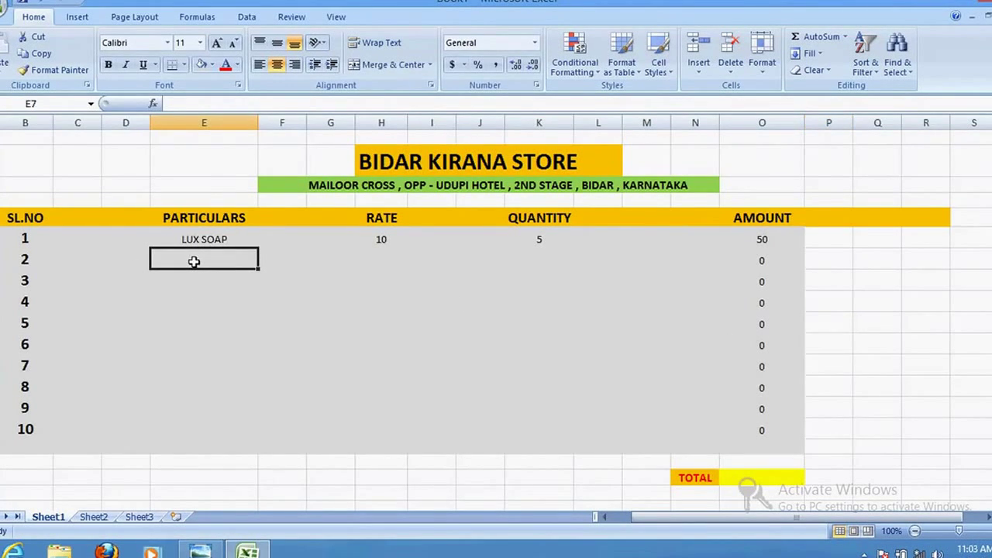
click(235, 239)
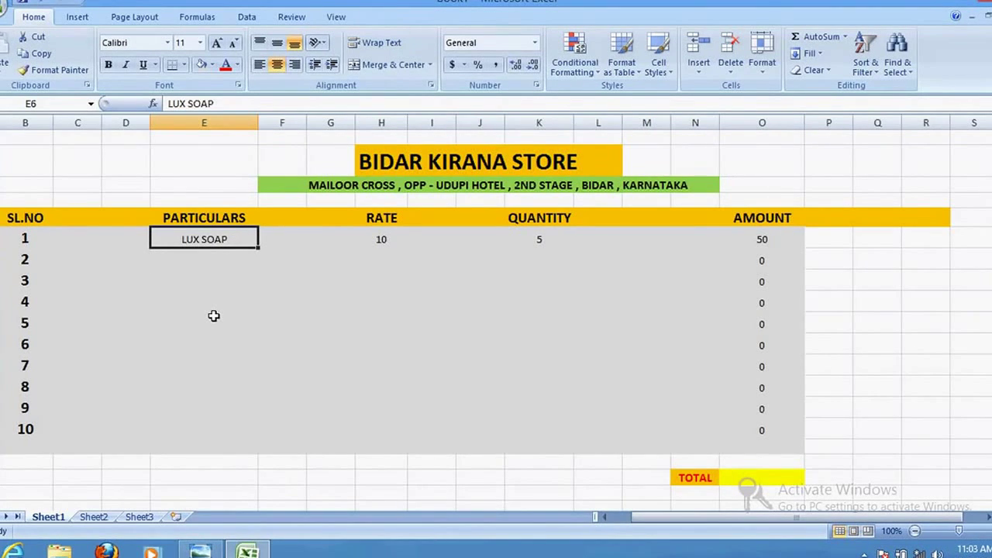
click(190, 262)
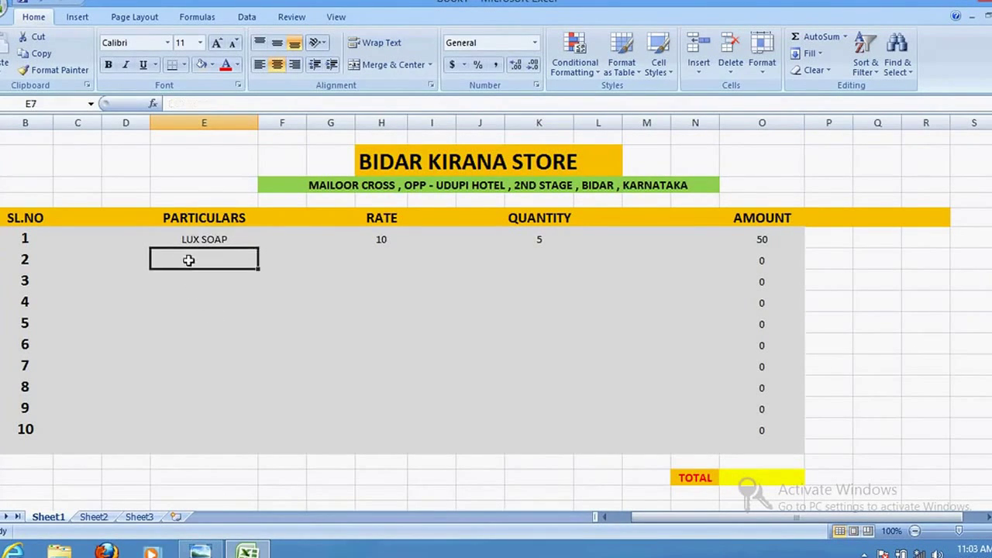
click(234, 239)
click(226, 259)
text(SALT)
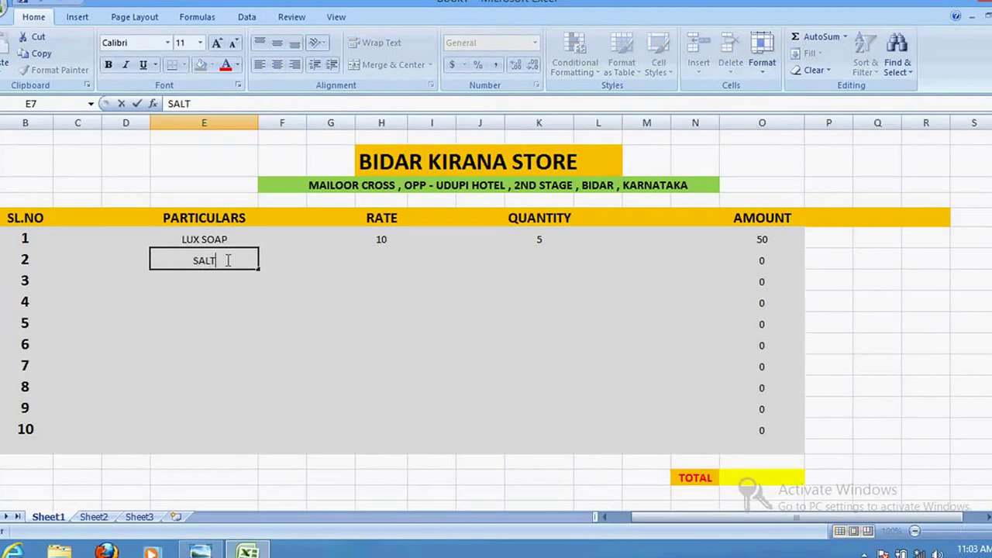
click(377, 259)
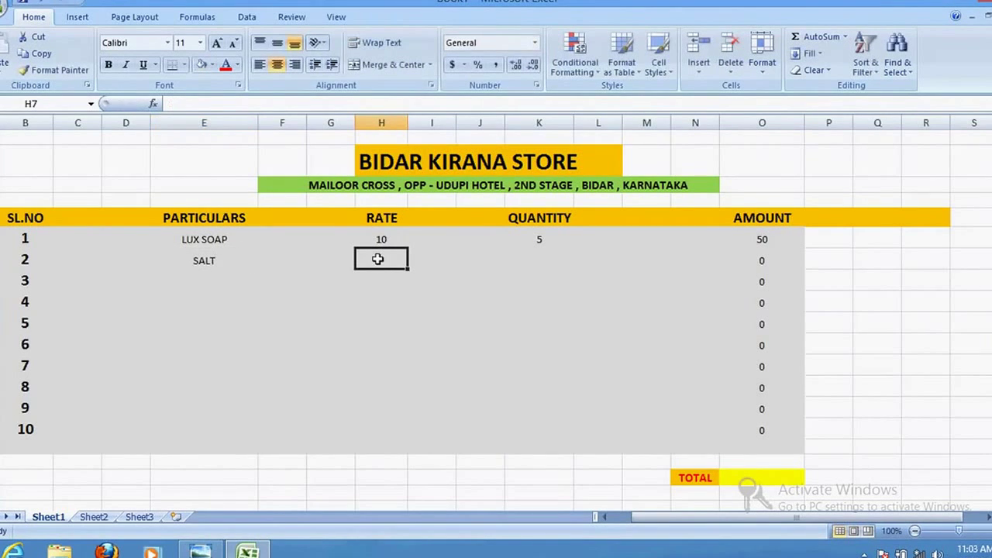
text(5)
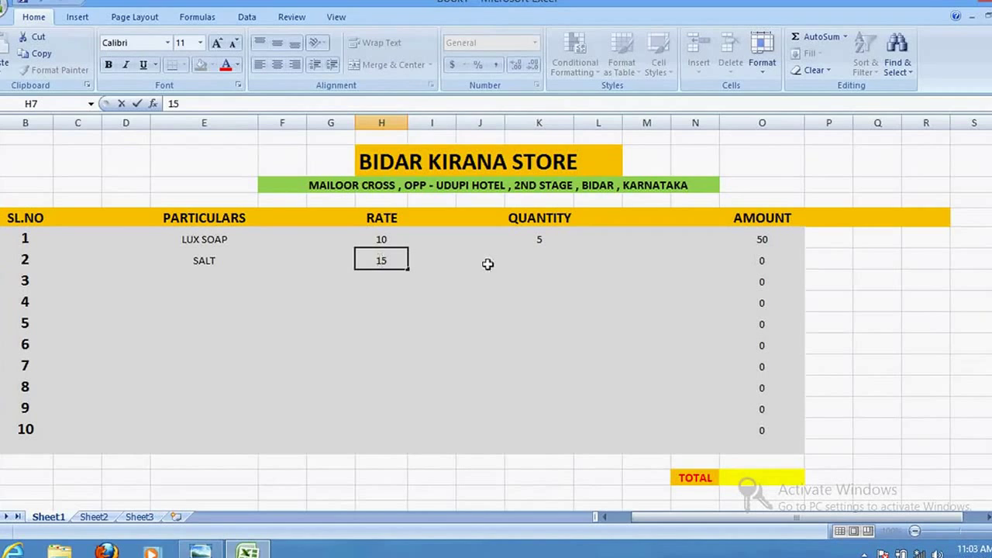
click(552, 262)
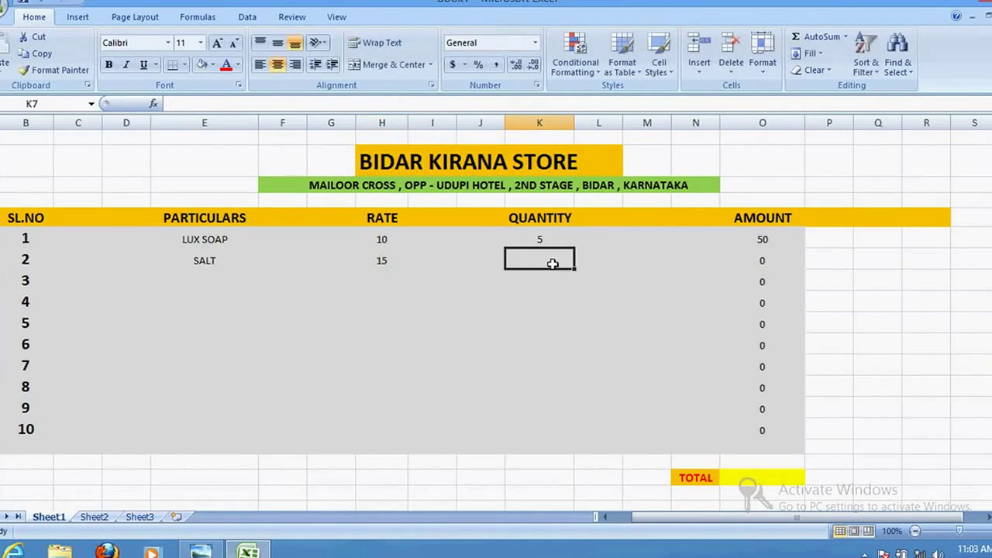
text(2)
click(581, 305)
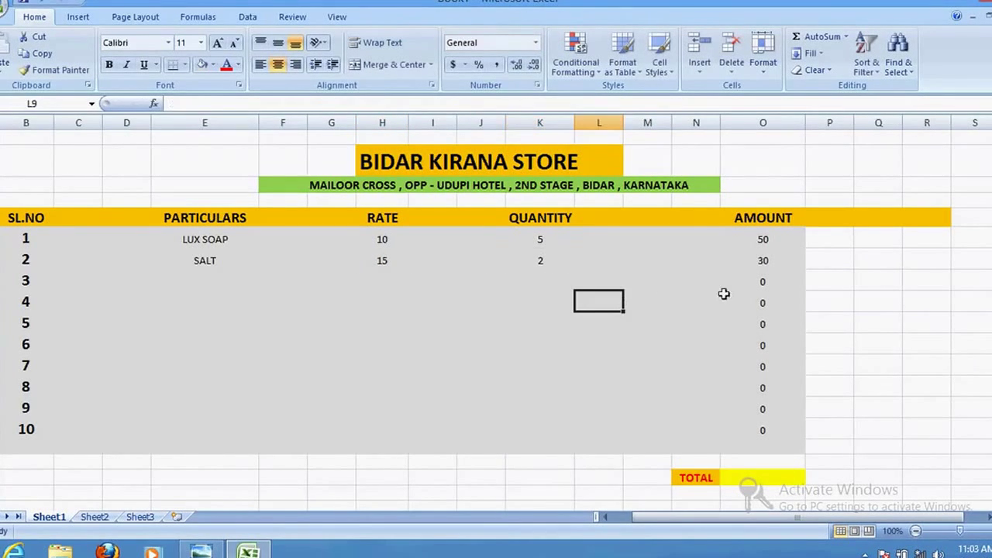
click(829, 263)
- Fill in item 3 in row 8 with BOROPLUS as the particulars, 25 as the rate and 5 as the quantity
click(961, 531)
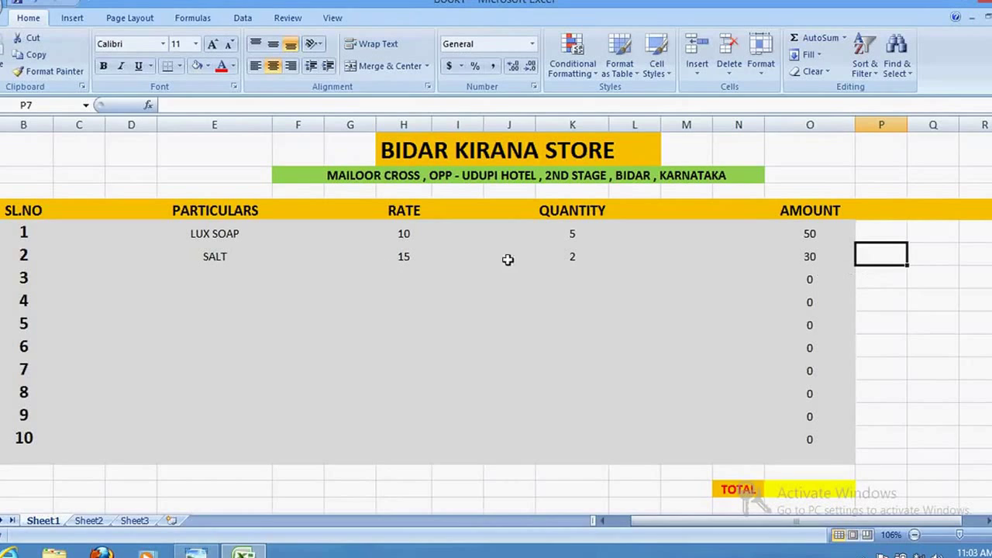
click(208, 273)
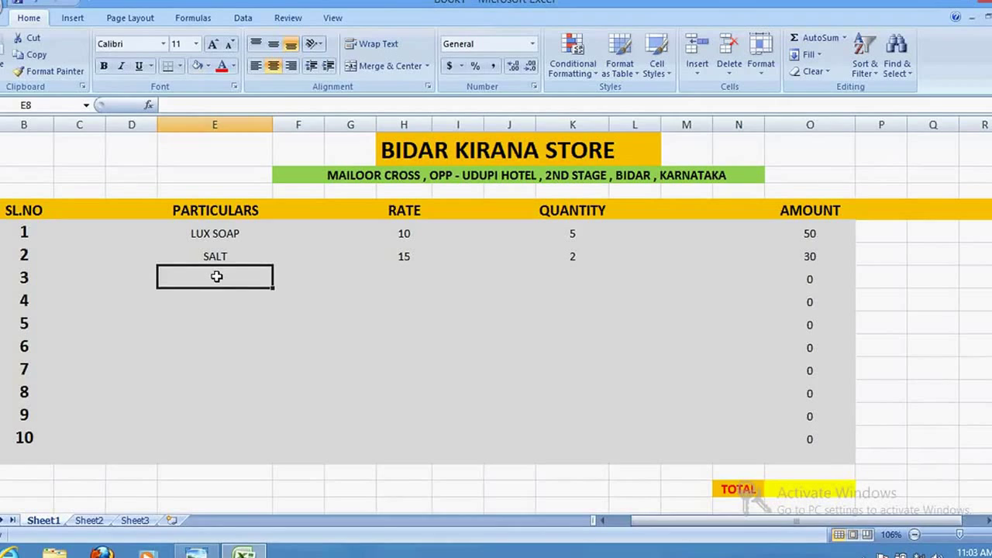
text(BORO)
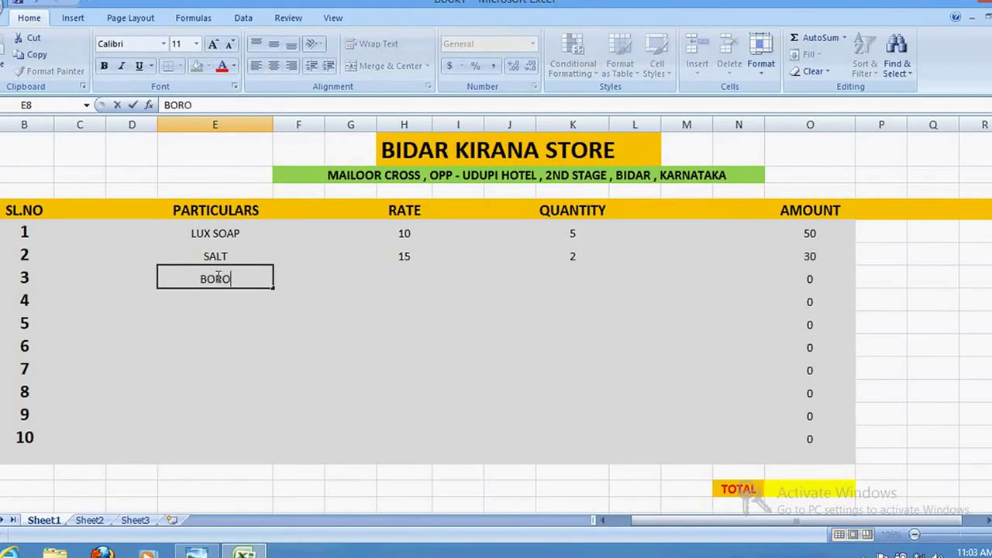
text(PLUS)
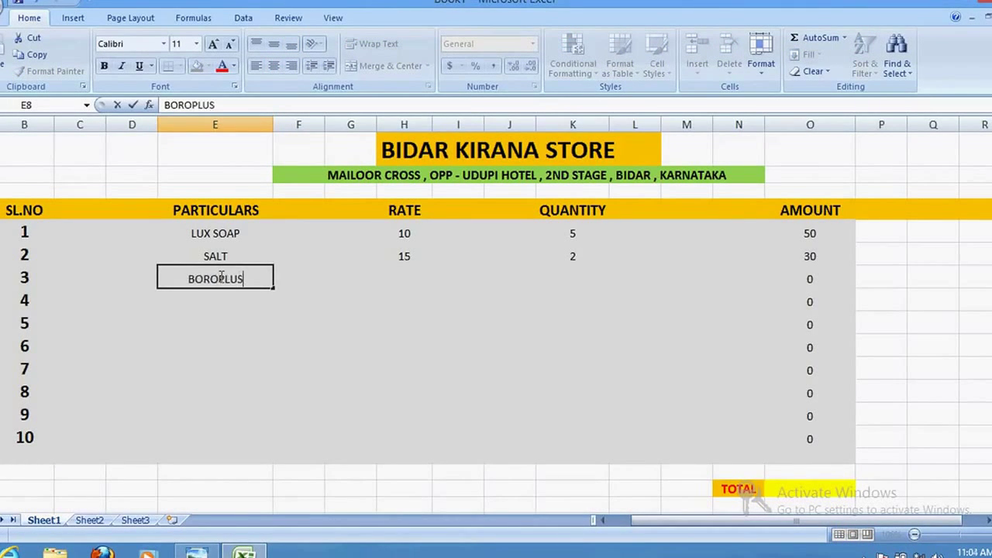
click(420, 285)
text(25)
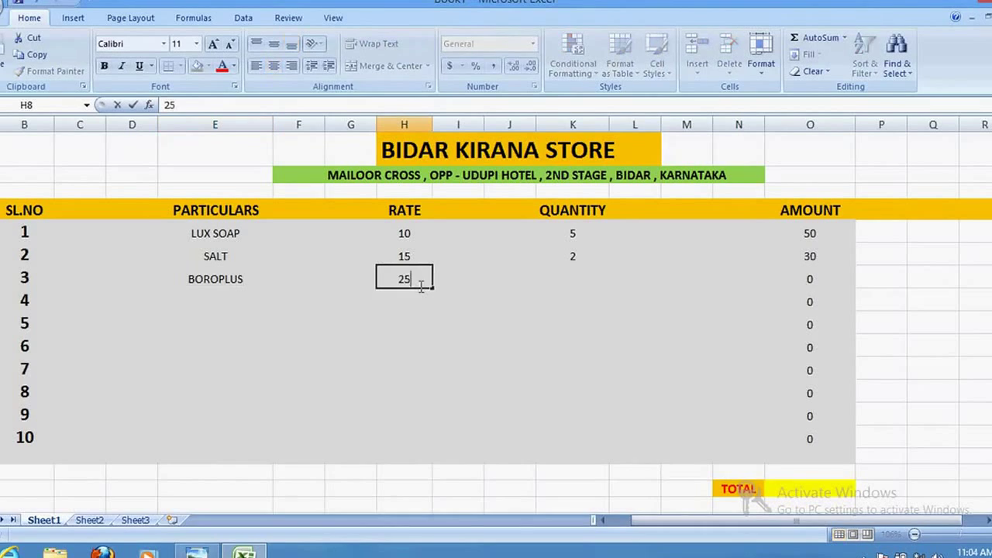
click(581, 281)
text(5)
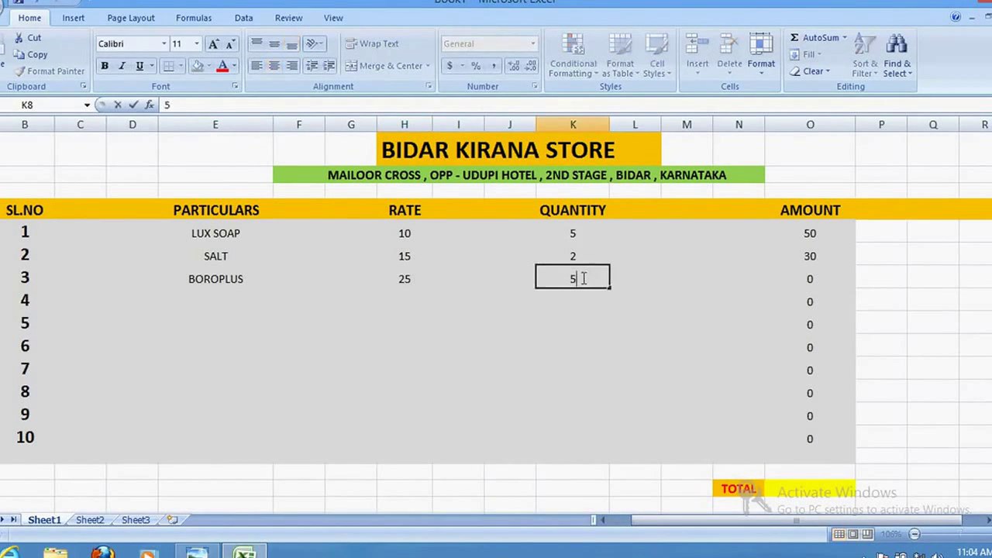
click(837, 281)
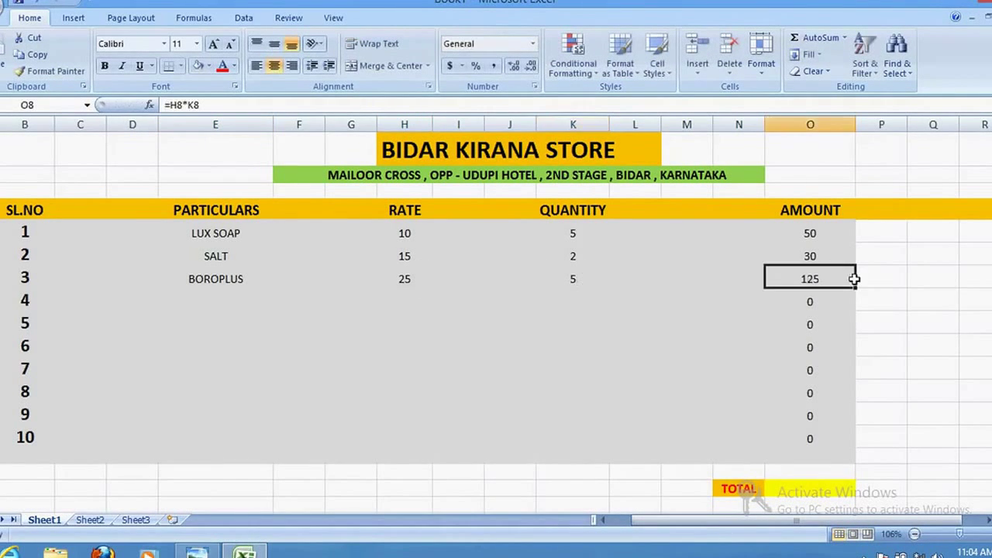
click(884, 356)
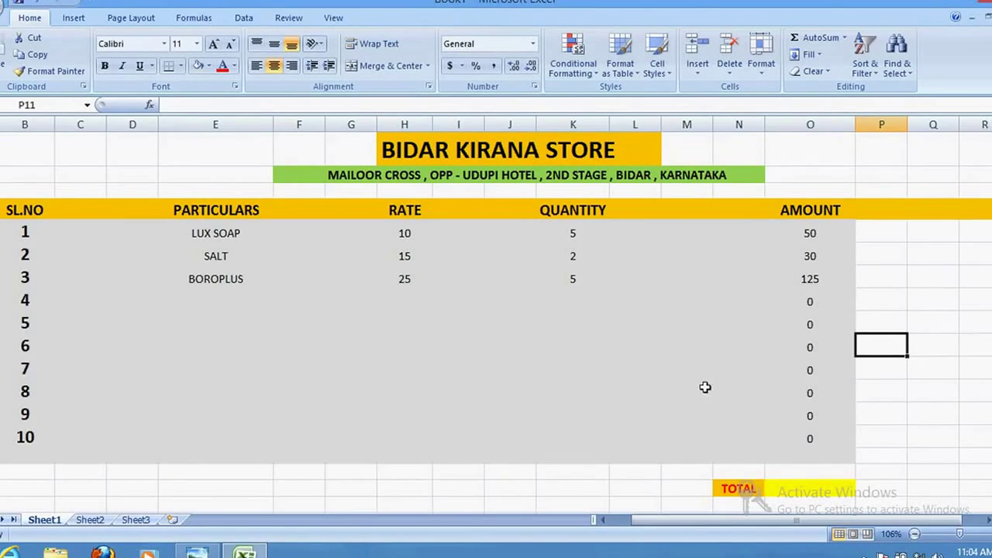
- Enter the formula =O6+O7+O8+O9+O10+O11+O12+O13+O14+O15 in TOTAL cell O18 to add up all ten item amounts
scroll(759, 387, down, 1)
click(782, 427)
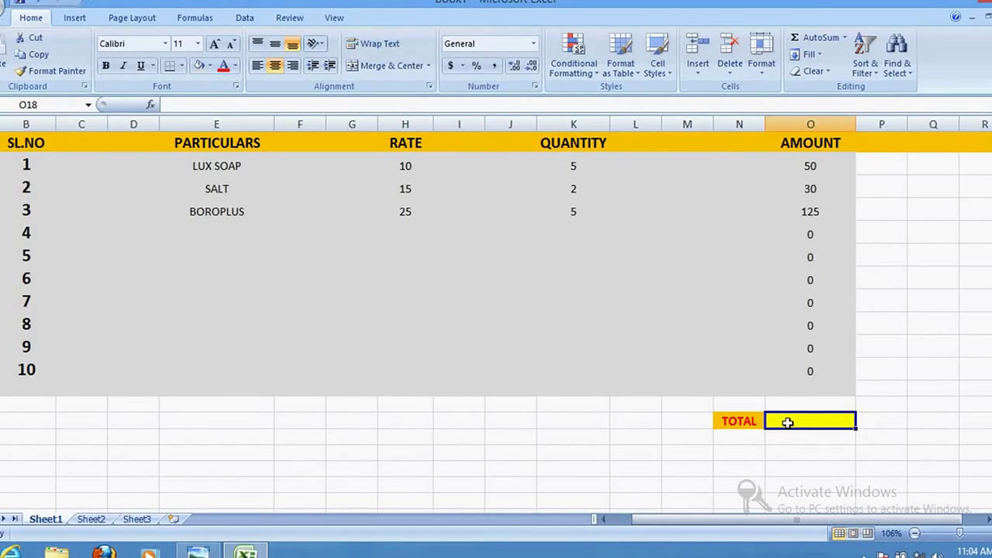
text(=)
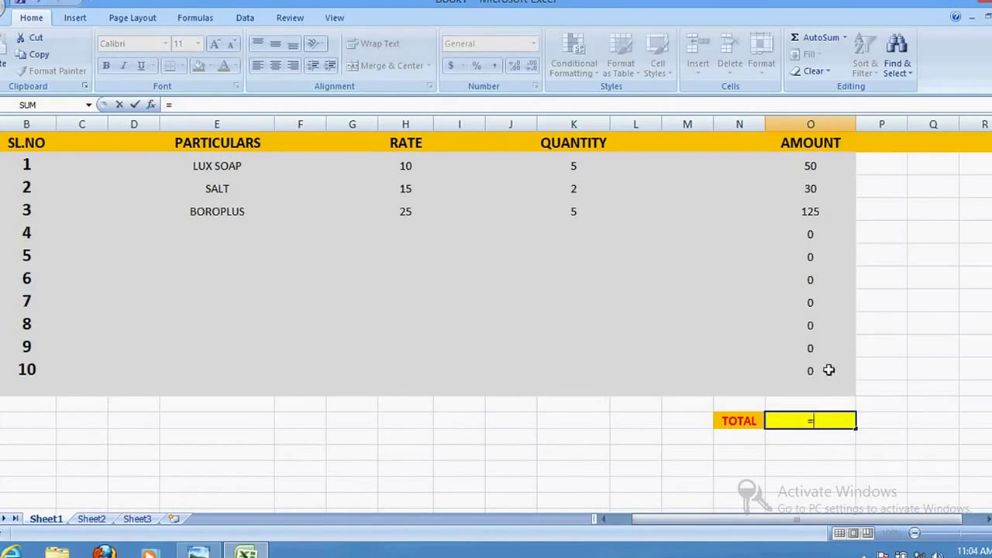
click(817, 166)
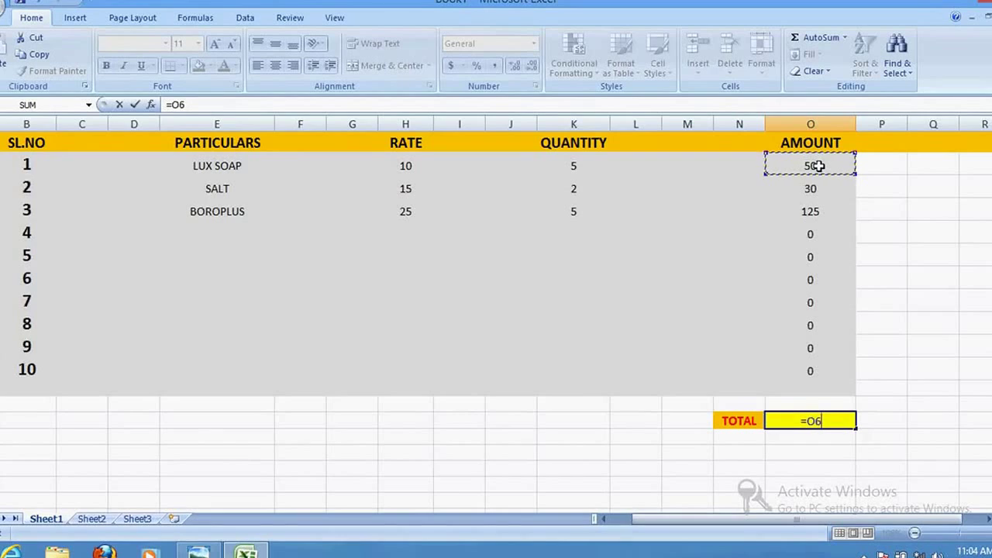
text(+)
click(811, 186)
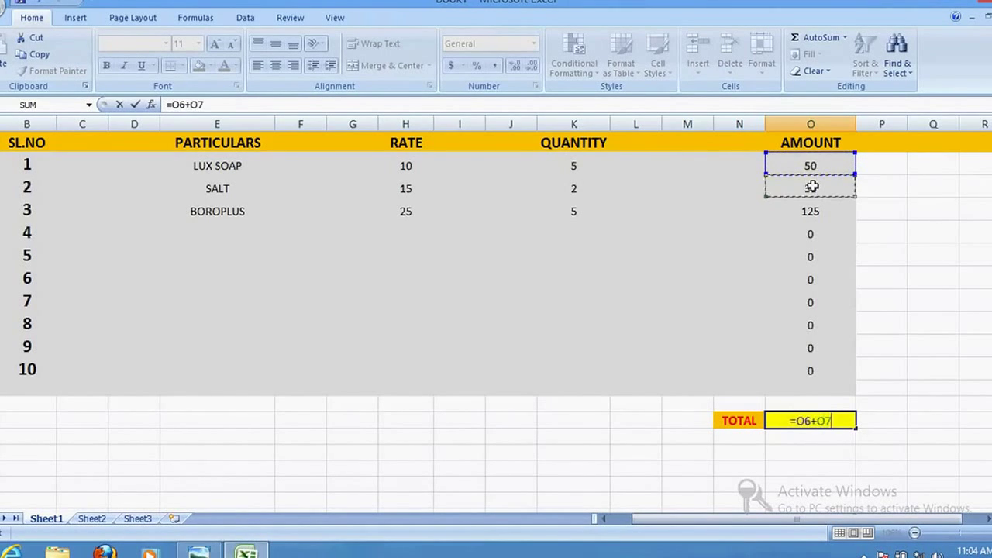
text(+)
click(820, 212)
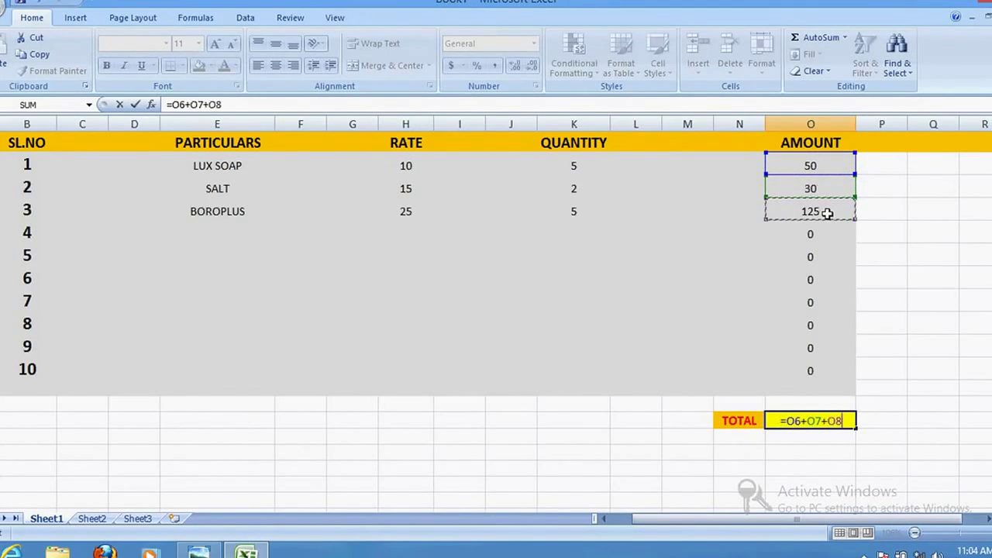
text(+)
click(830, 231)
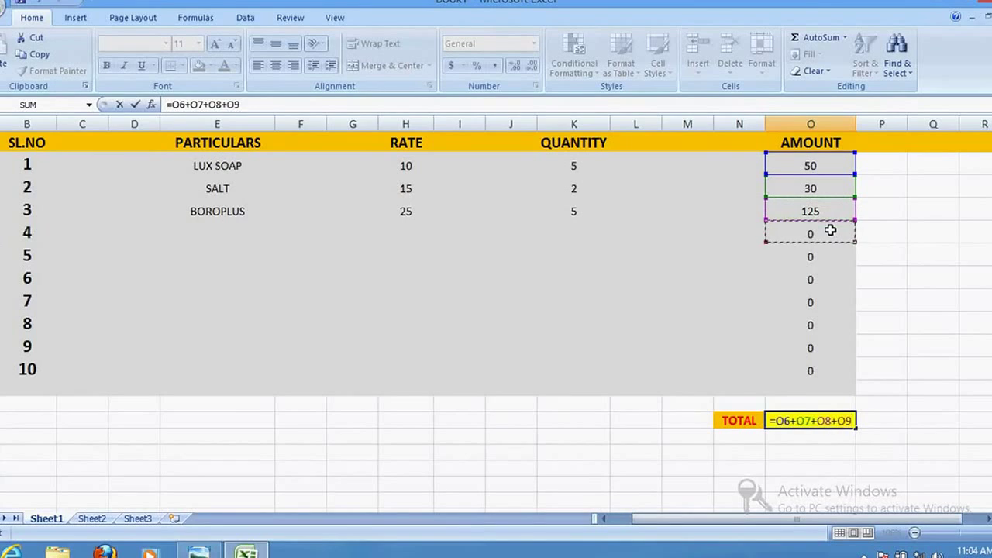
text(+)
click(822, 260)
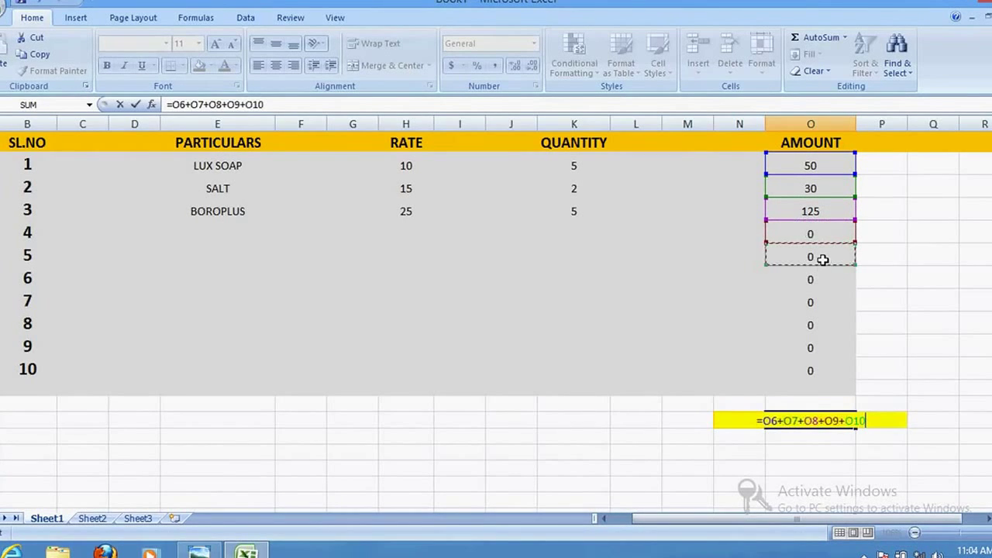
text(+)
click(819, 279)
text(+)
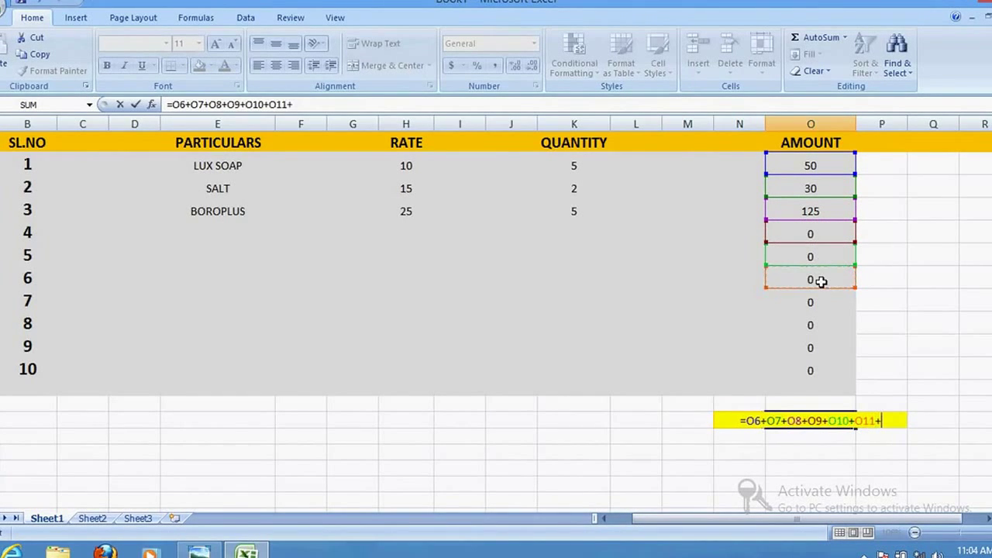
click(815, 304)
text(+)
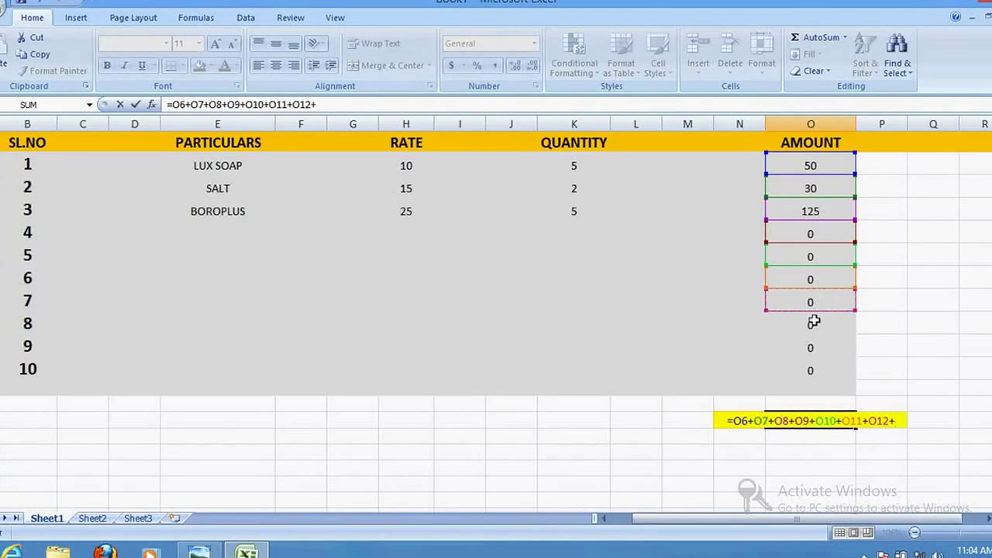
click(813, 322)
text(+)
click(807, 348)
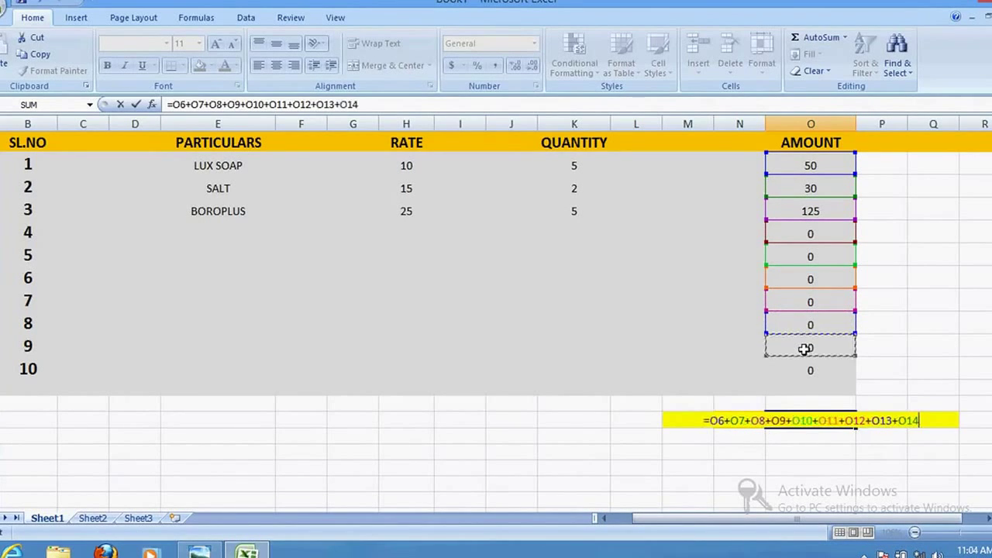
text(+)
click(806, 364)
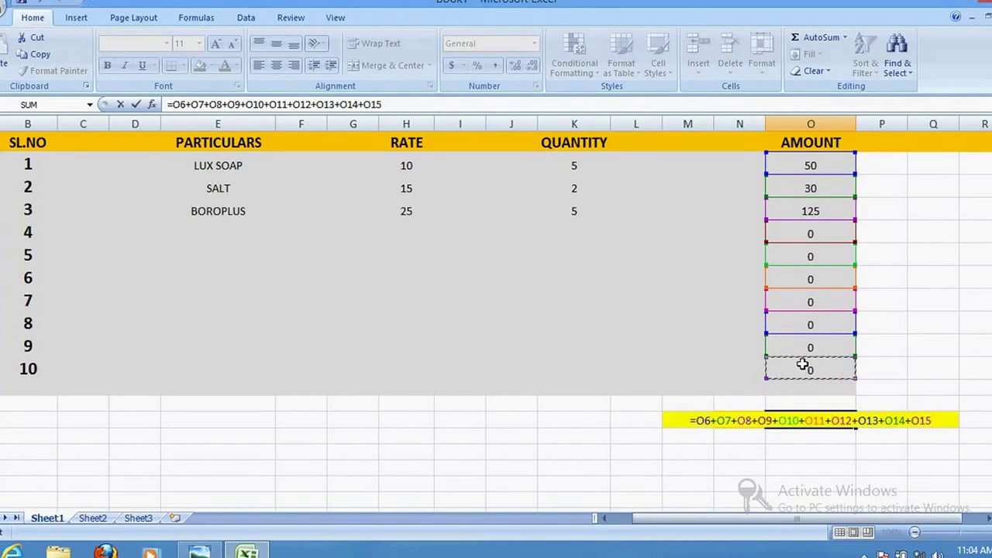
text(+)
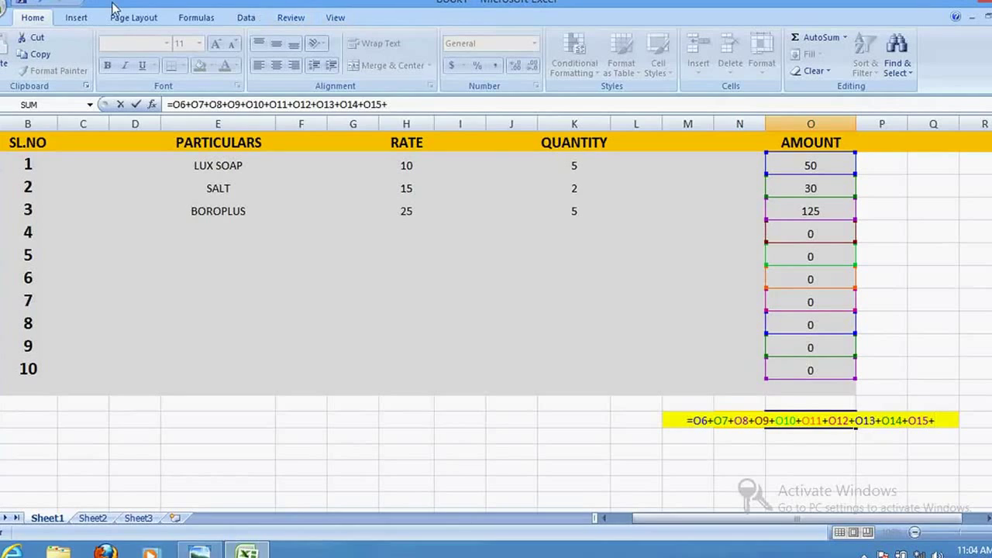
key(Return)
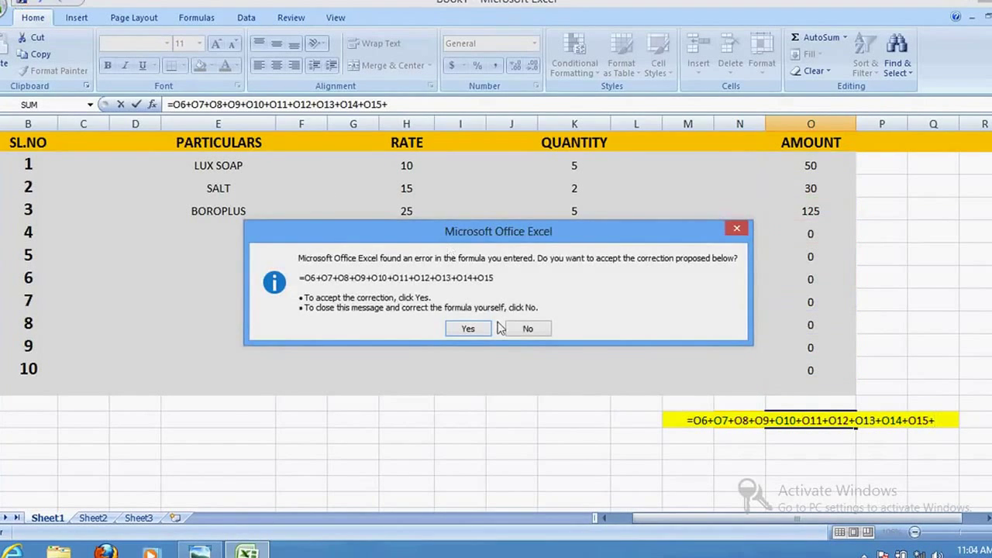
click(471, 328)
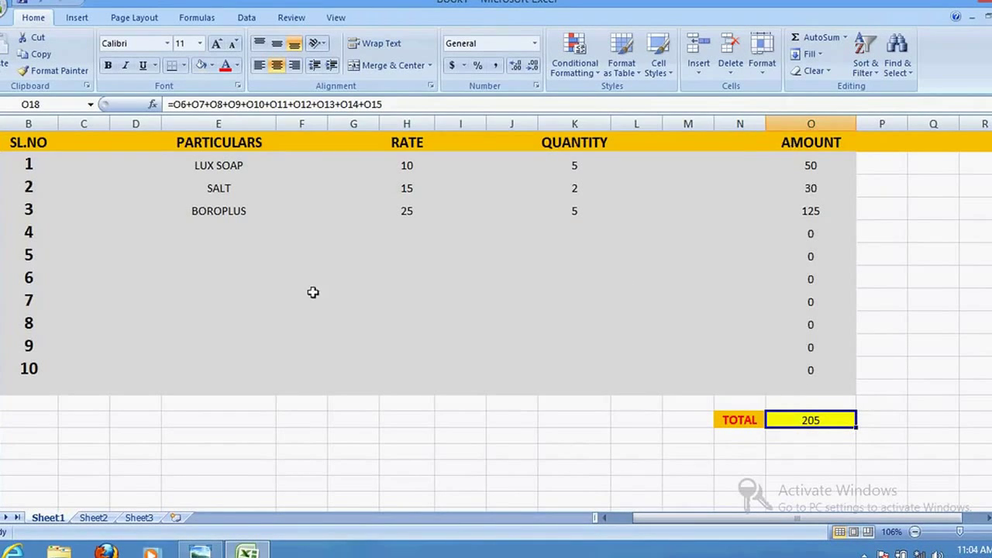
- Make the total value in cell O18 bold and increase its font size by two increments
click(203, 229)
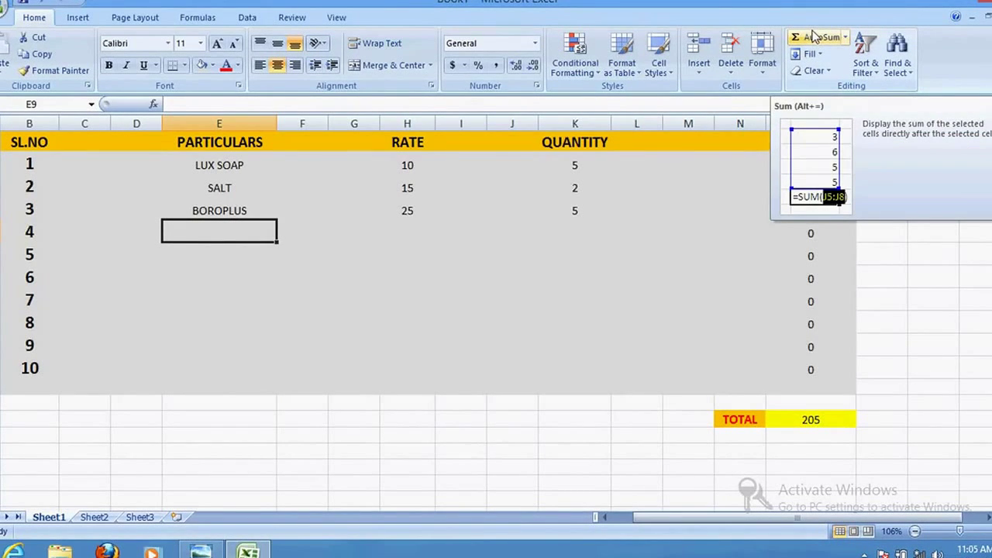
click(791, 420)
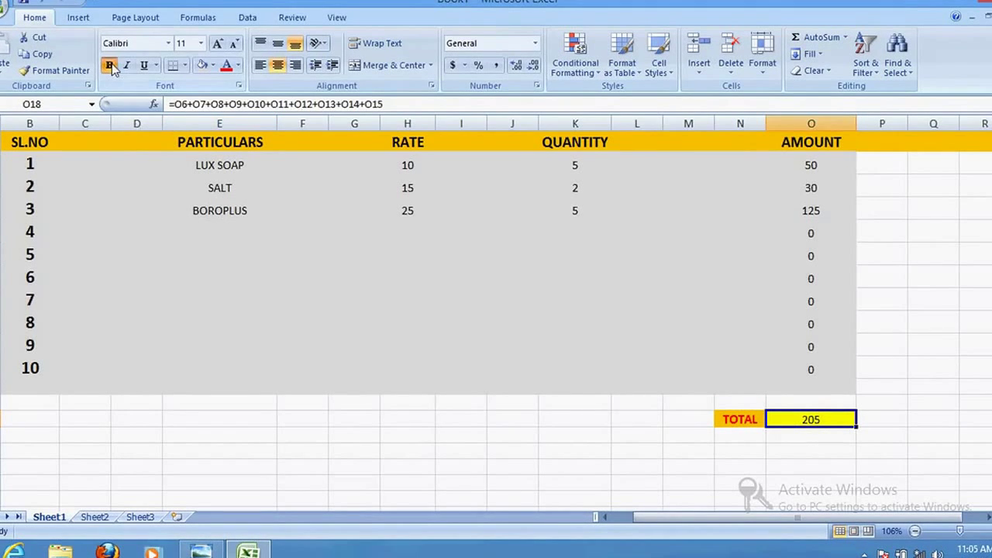
click(880, 418)
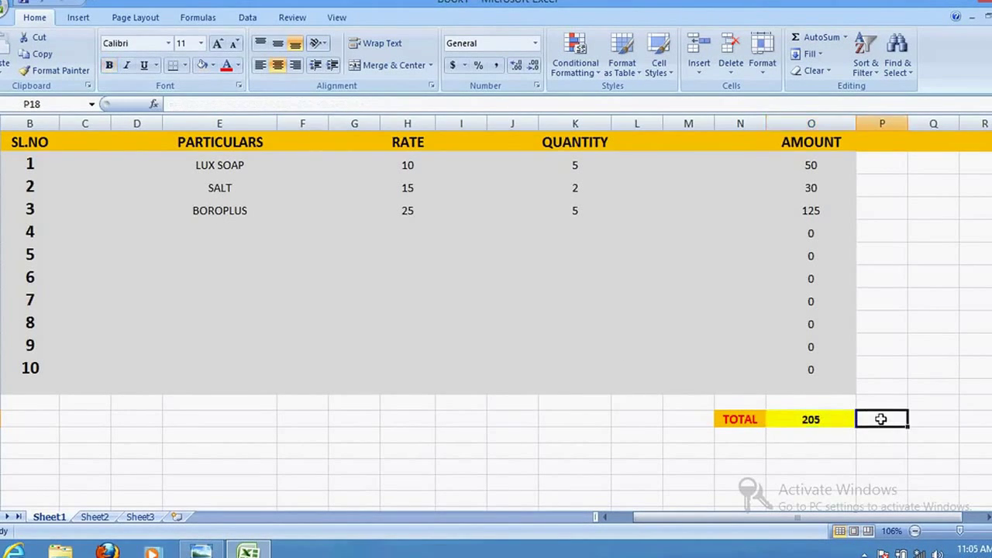
click(834, 420)
click(219, 44)
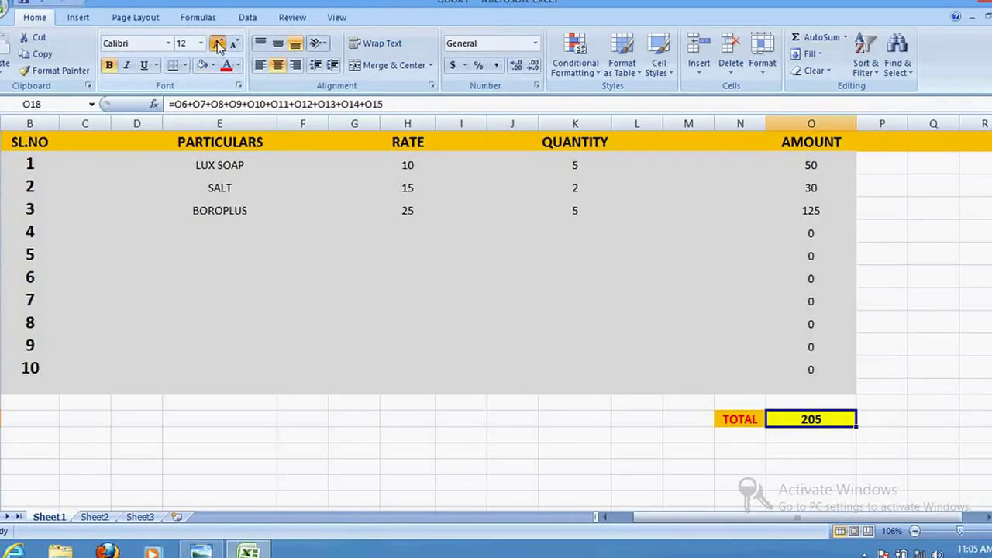
click(220, 44)
click(827, 226)
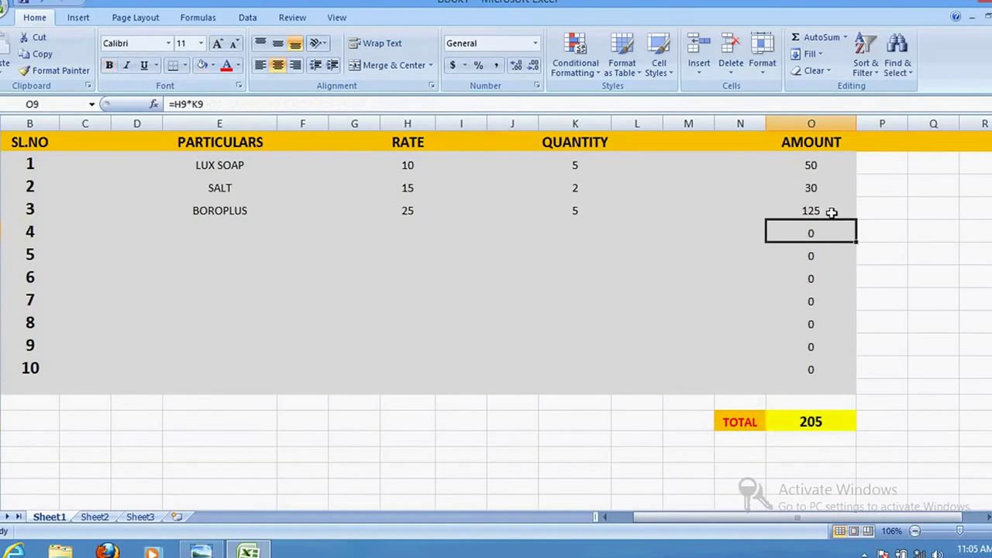
click(831, 164)
- Fill in item 4 in row 9 with RICE as the particulars, 45 as the rate and 10 as the quantity
click(208, 230)
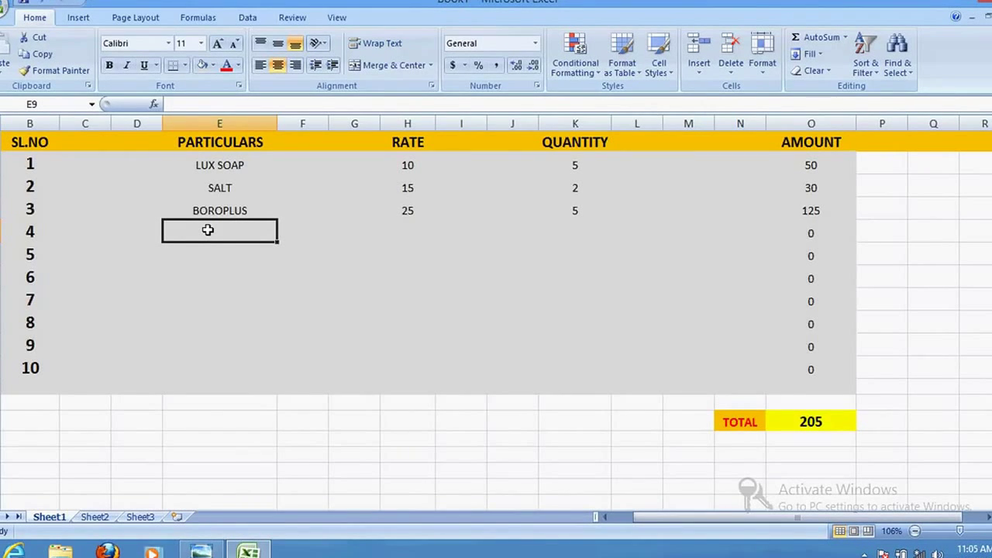
text(RICE)
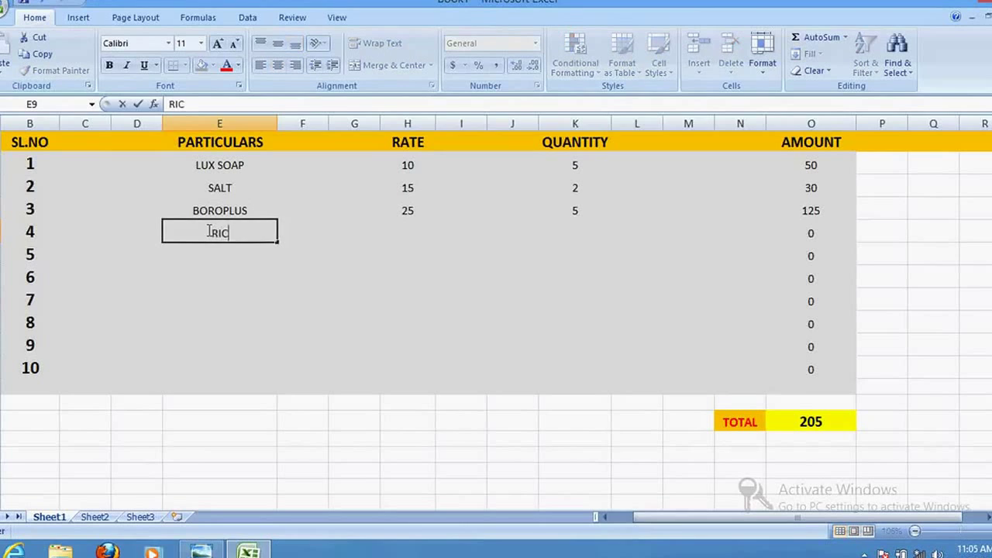
click(407, 230)
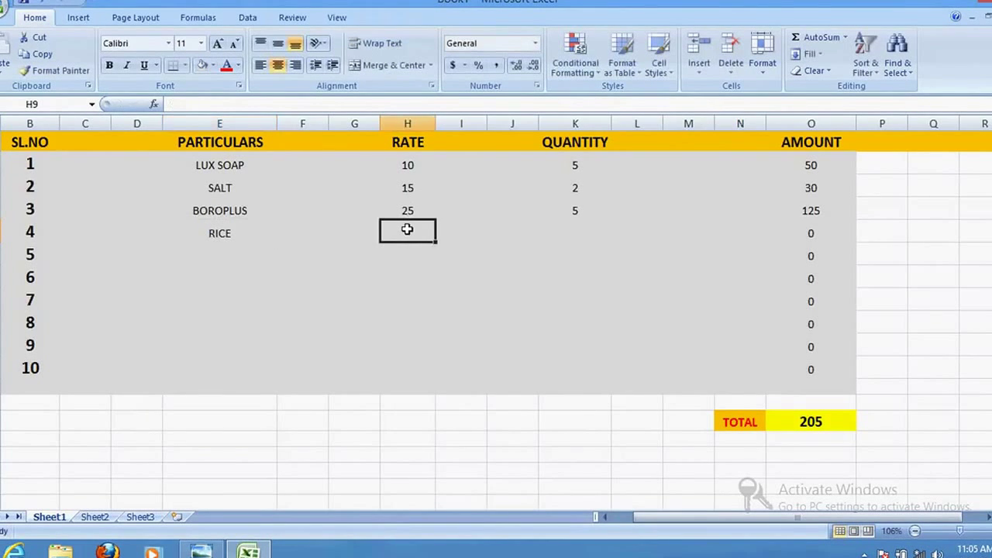
text(45)
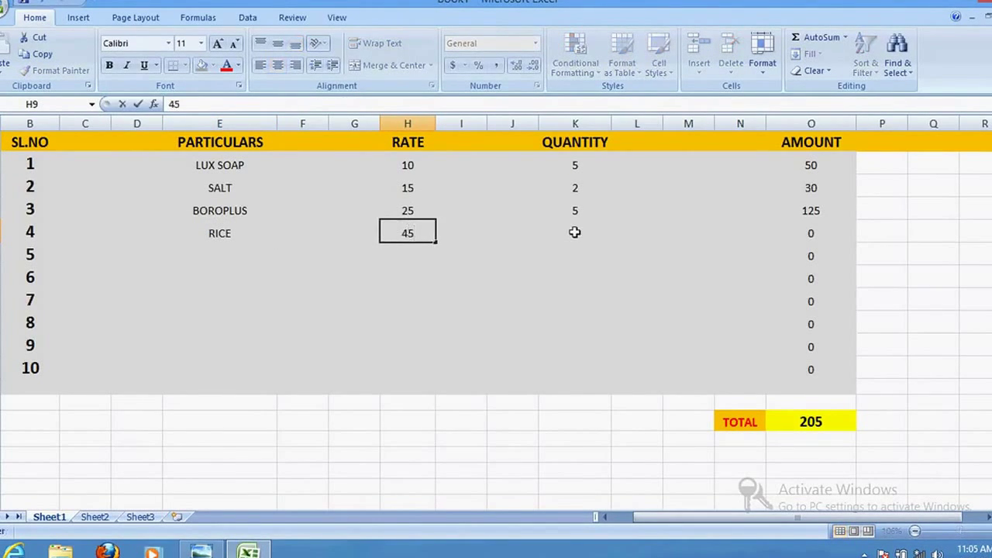
click(574, 229)
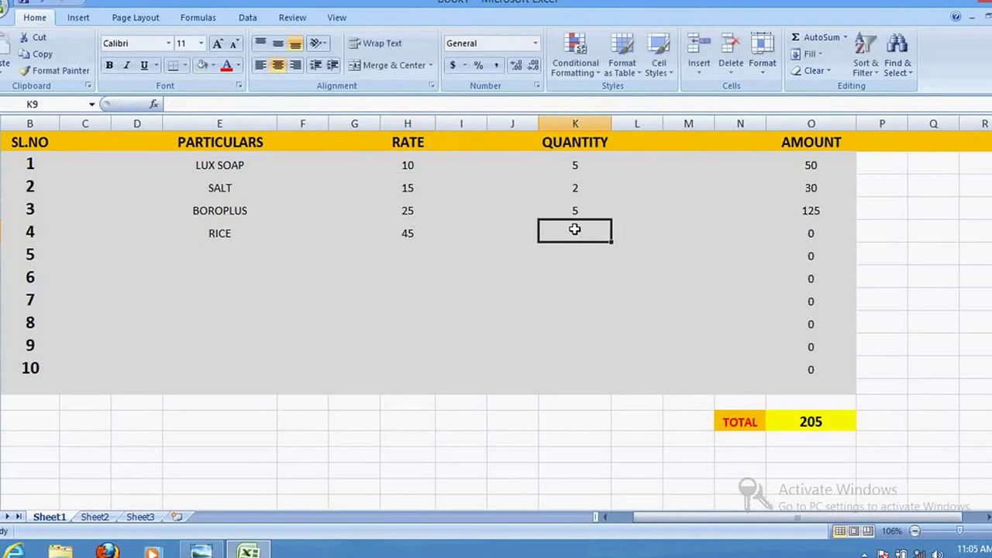
text(10)
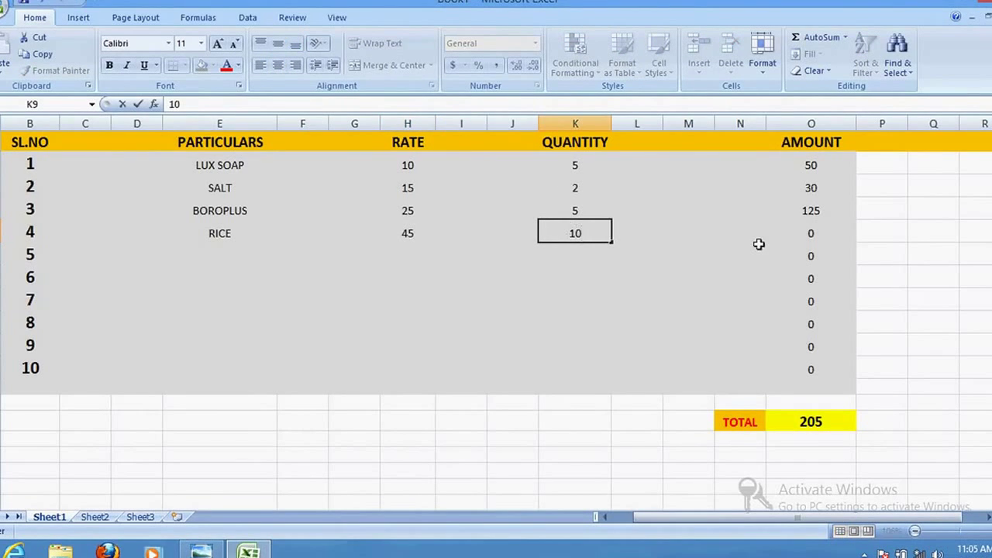
click(939, 234)
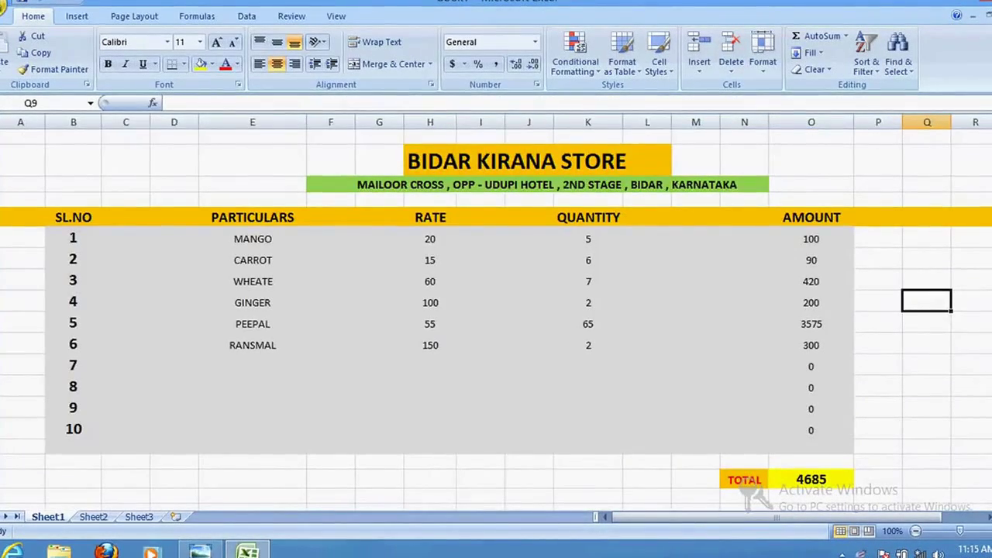
- Check the bill sheet's page layout in Print Preview, and return to the worksheet
click(12, 6)
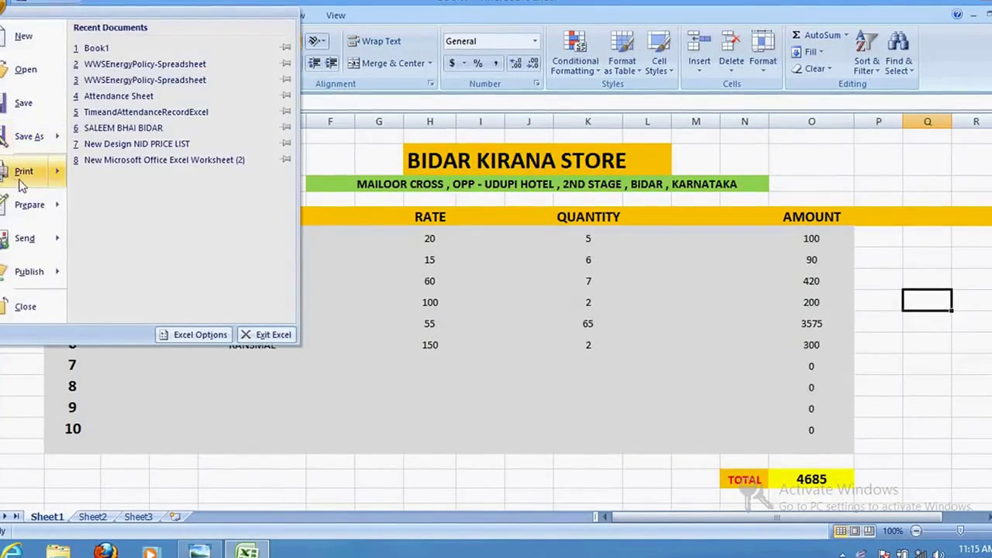
mouse_move(23, 171)
click(124, 148)
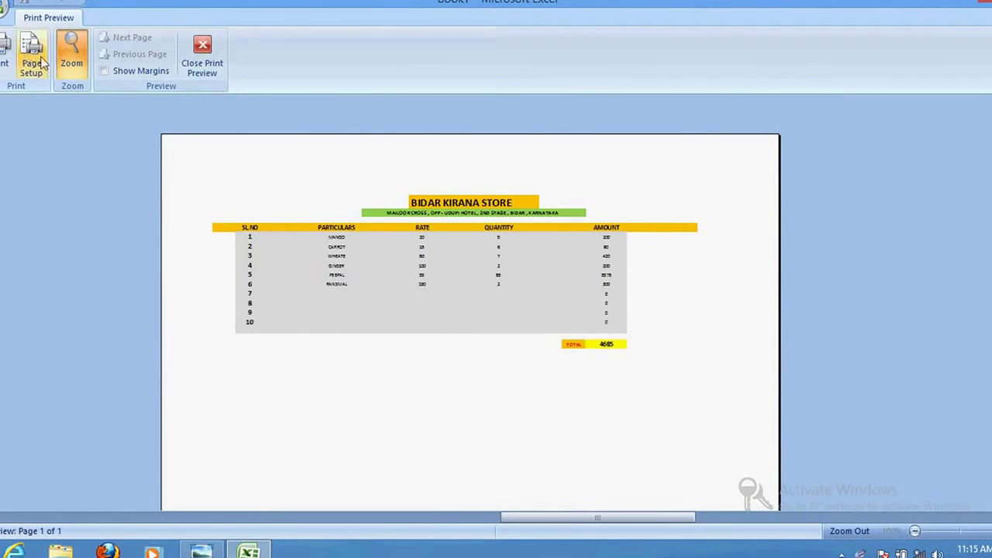
click(203, 48)
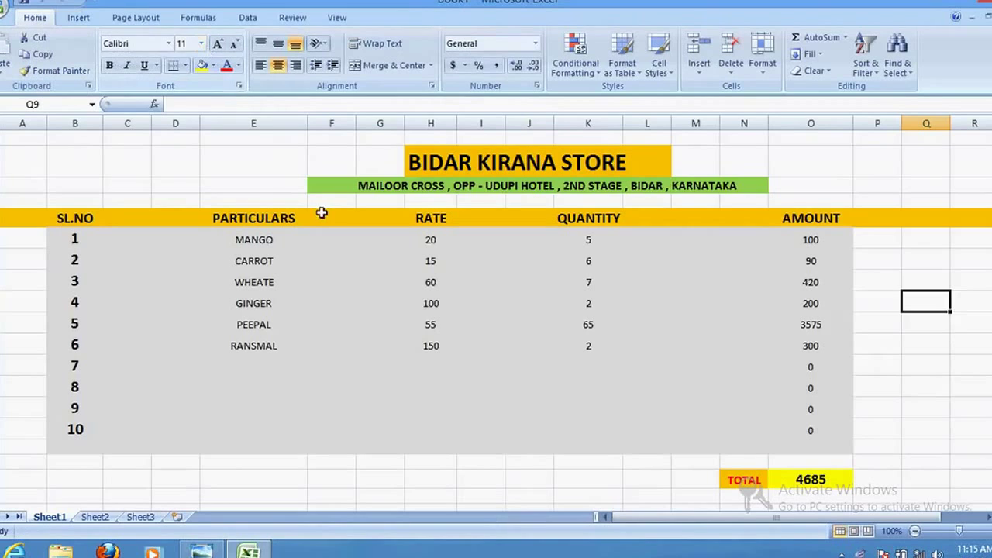
drag(175, 238, 810, 440)
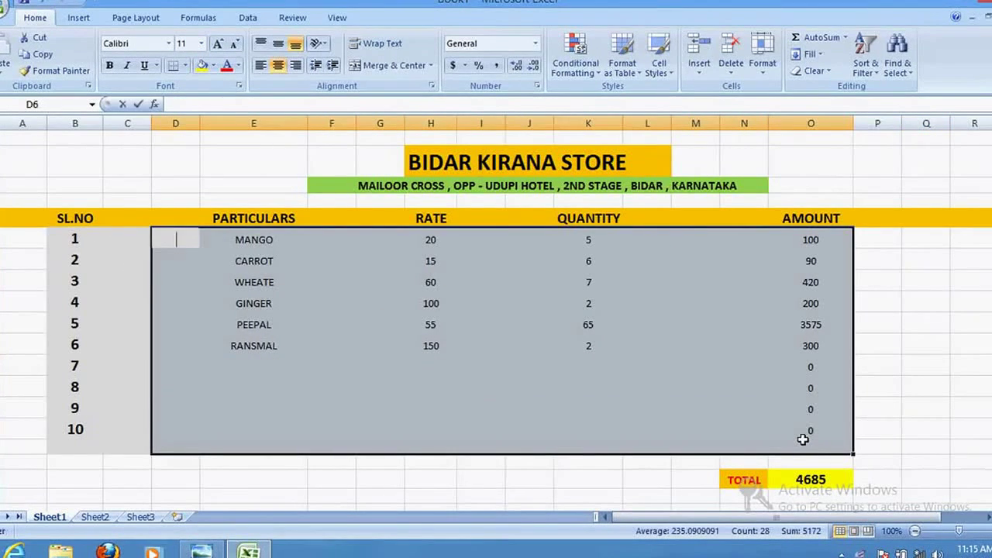
key(F2)
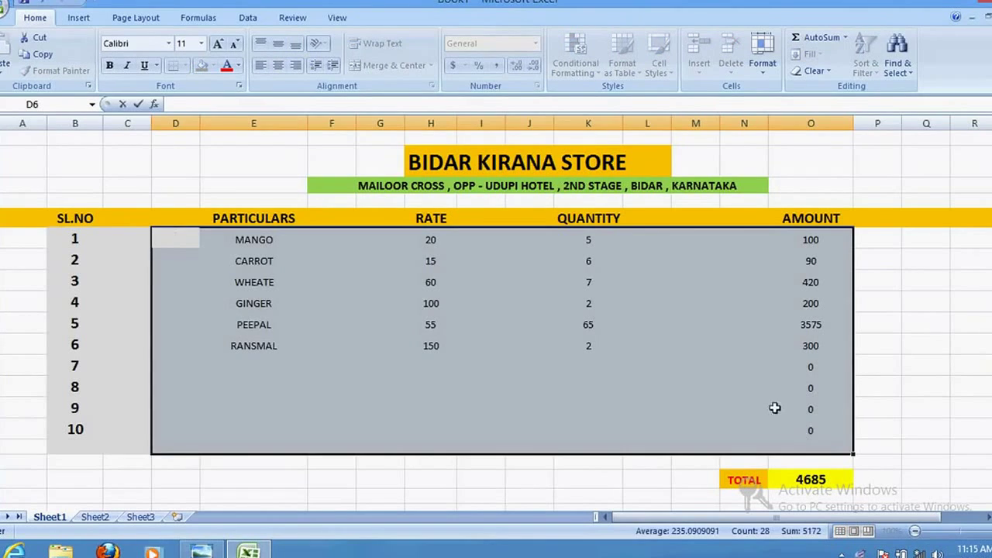
click(736, 409)
- Clear all contents from the particulars, rate, quantity and amount cells E6:O16, and minimize the workbook window
drag(228, 239, 810, 450)
key(Delete)
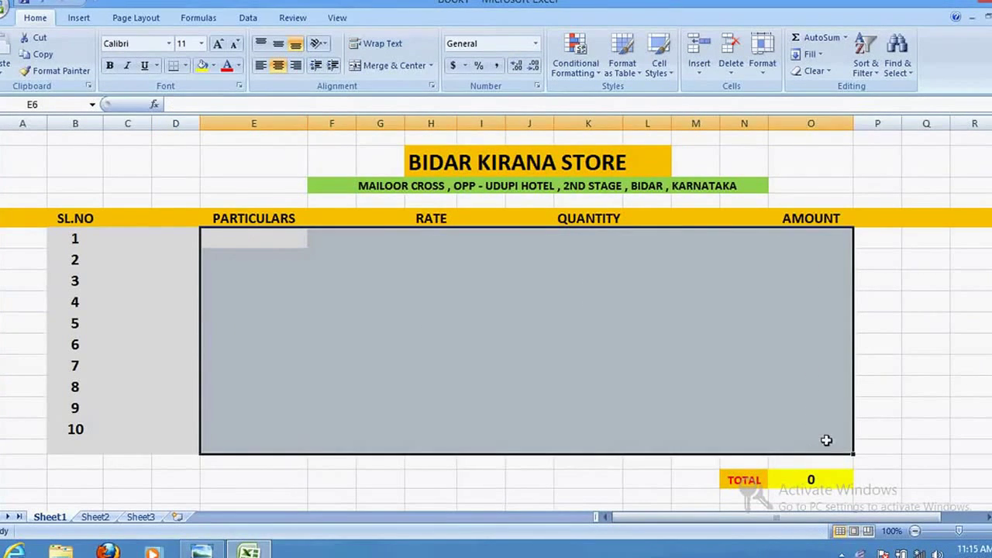
click(698, 408)
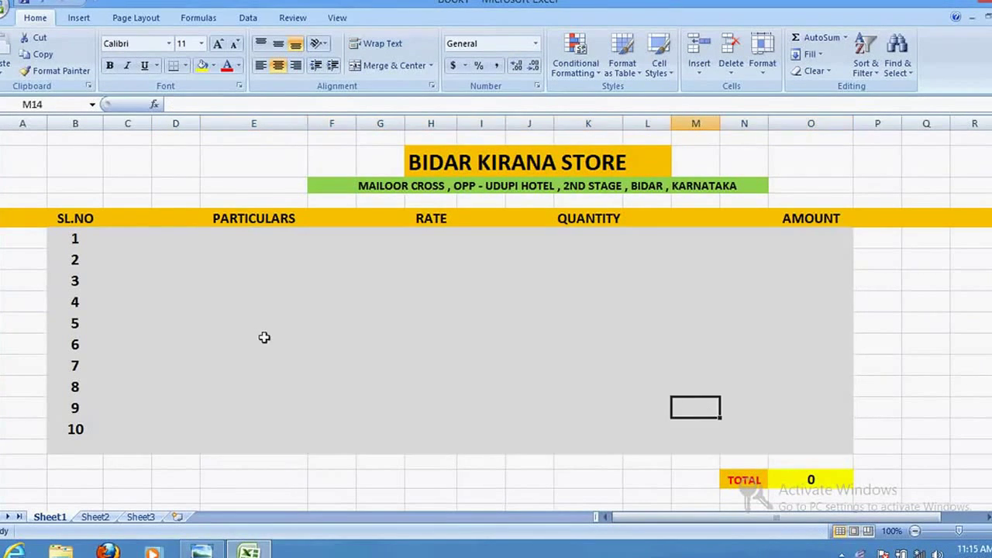
click(949, 3)
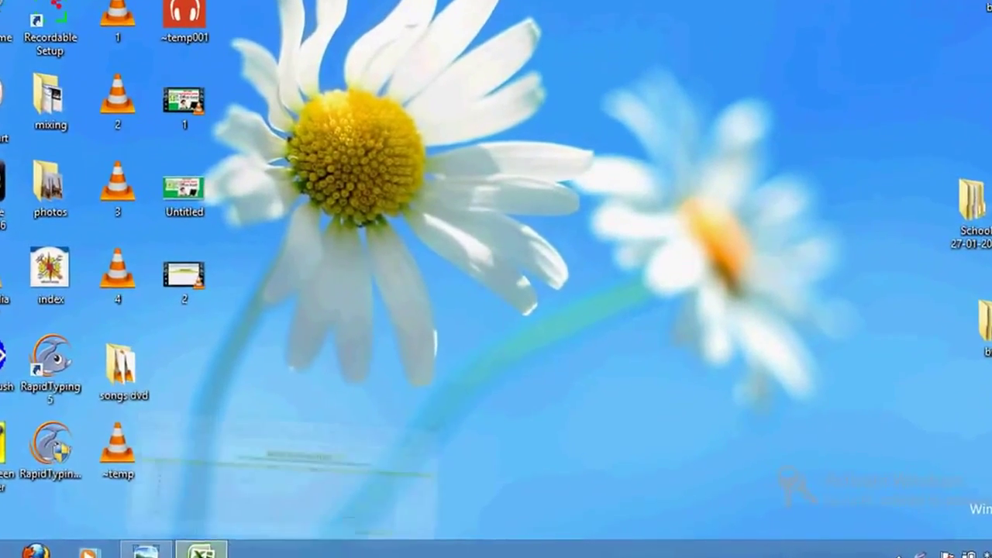